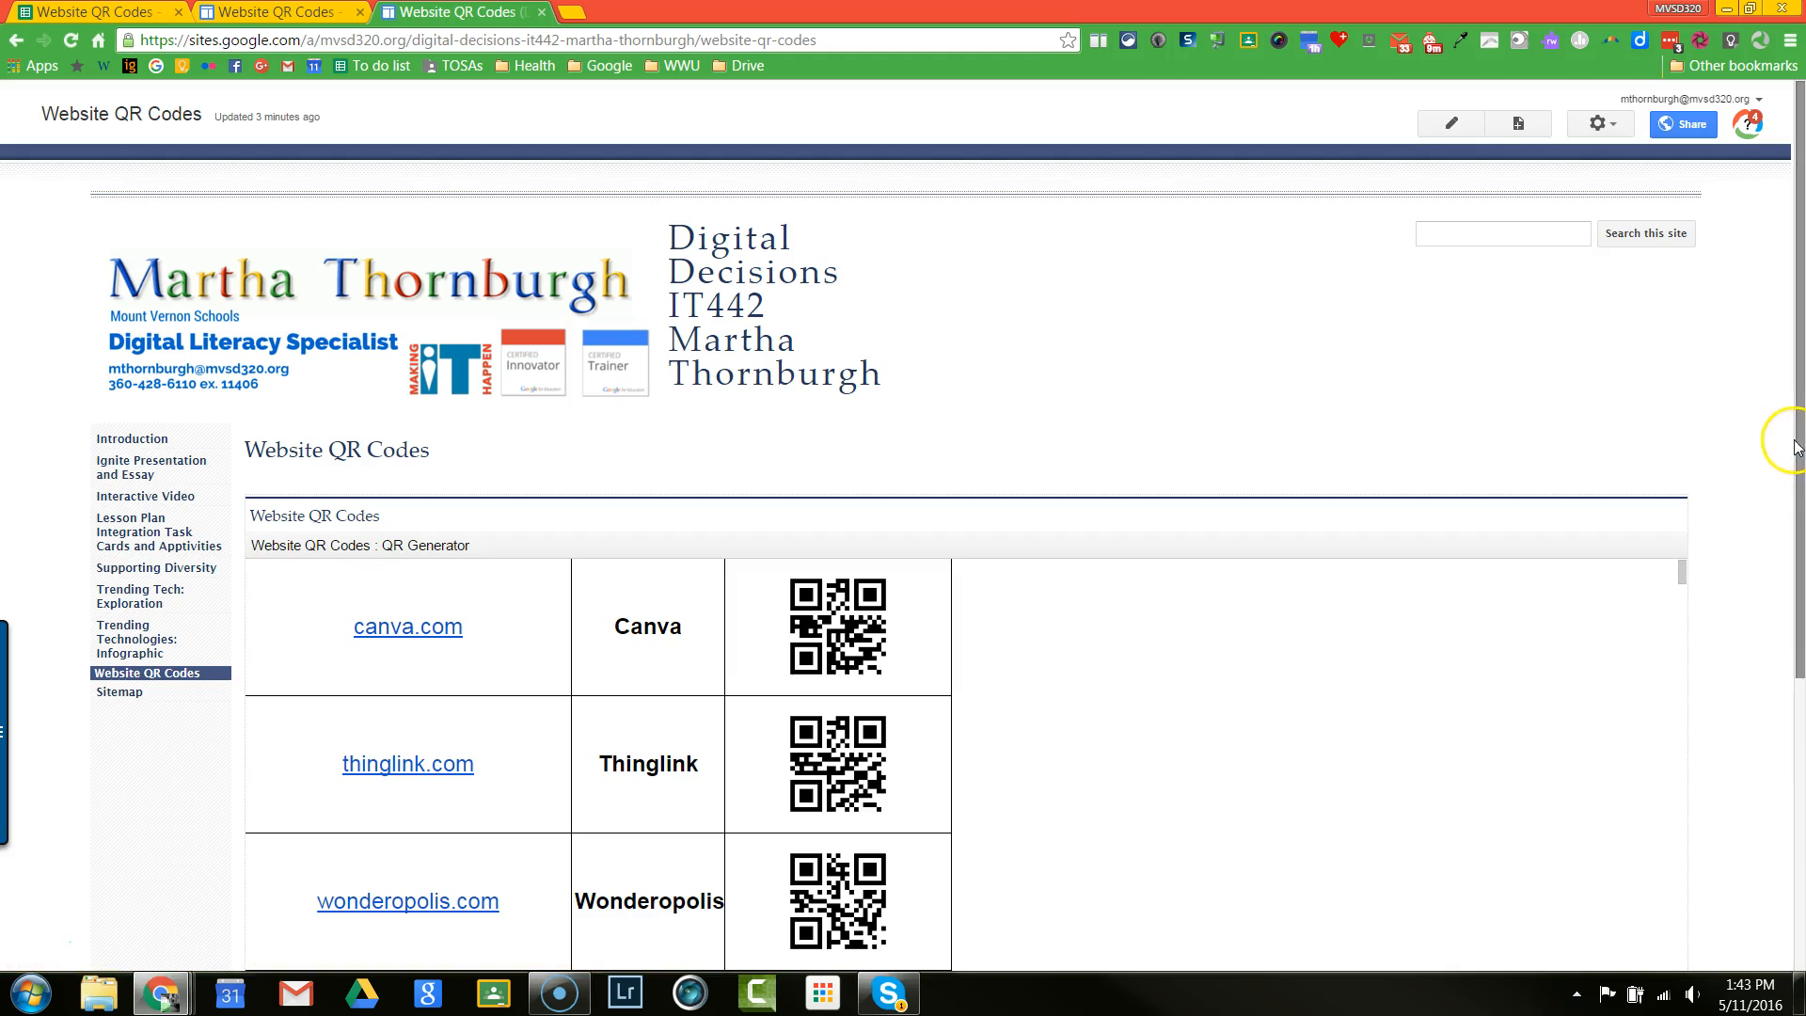
- Check the embedded QR code spreadsheet on the Website QR Codes page in the site owner's view and in the reloaded visitor view
mouse_move(1681, 230)
mouse_down()
mouse_move(1666, 344)
mouse_move(1670, 237)
mouse_up()
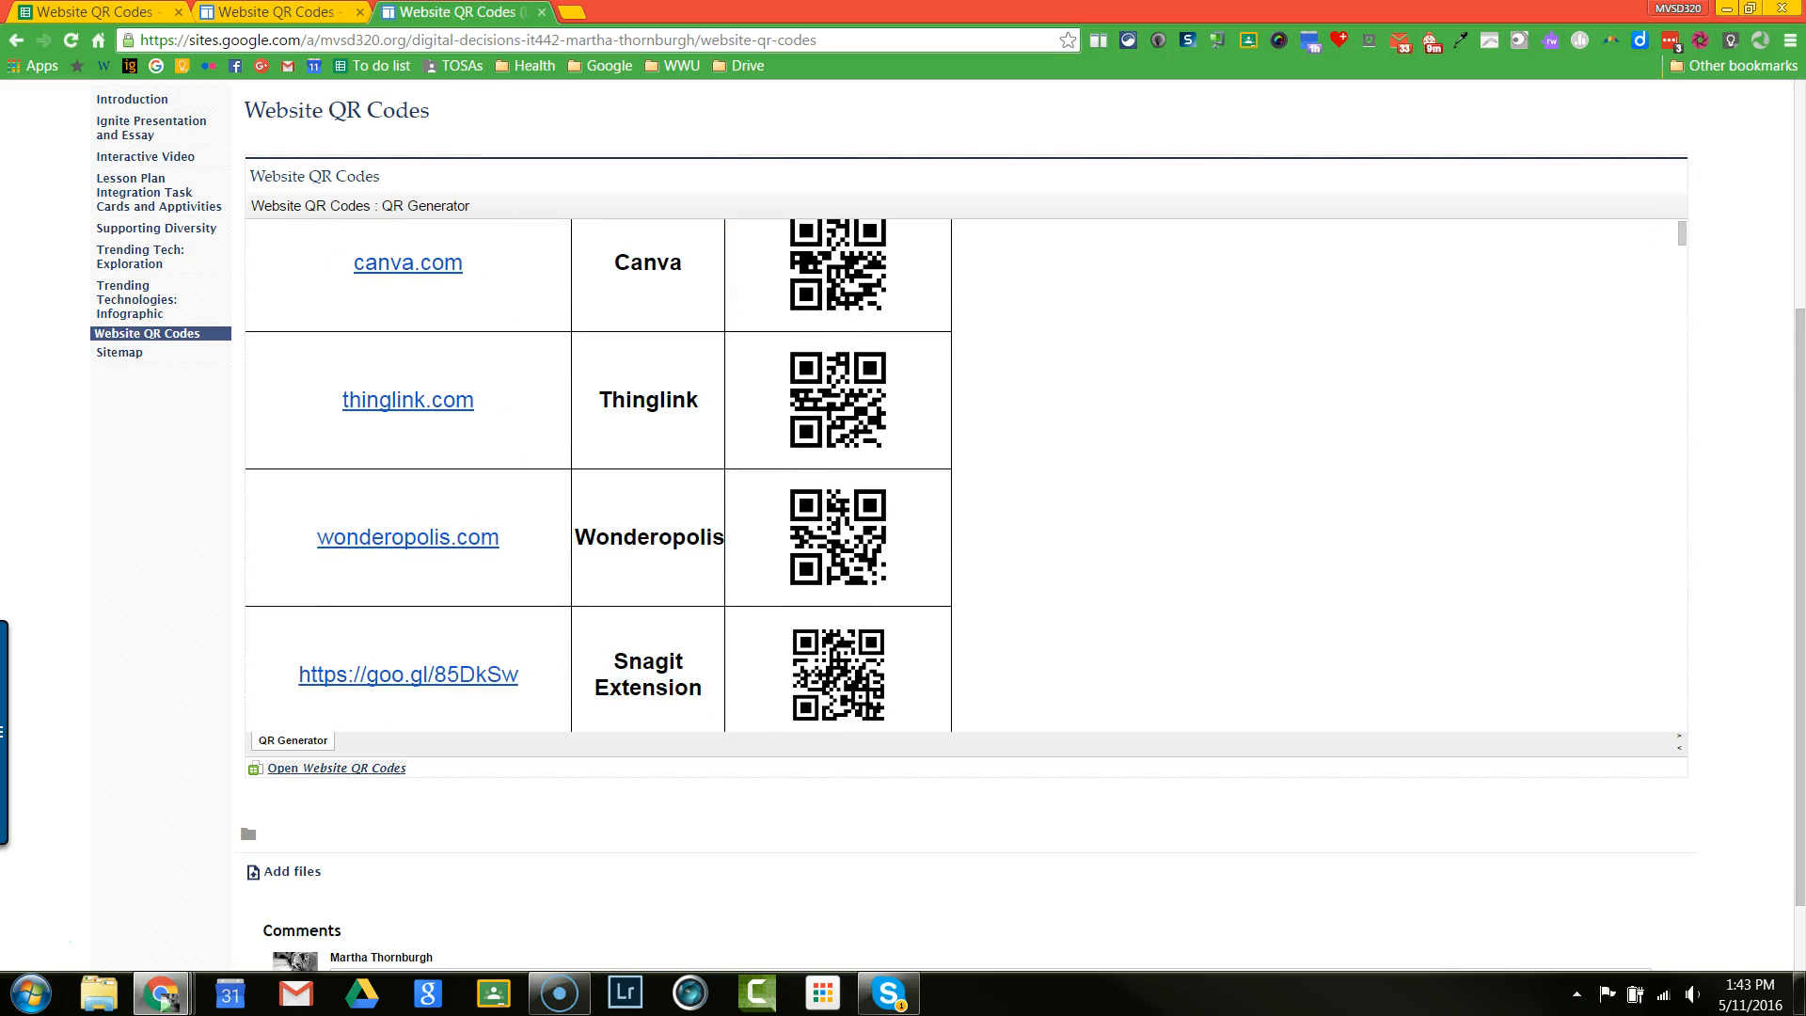
scroll(1793, 354, up, 3)
scroll(1796, 355, up, 2)
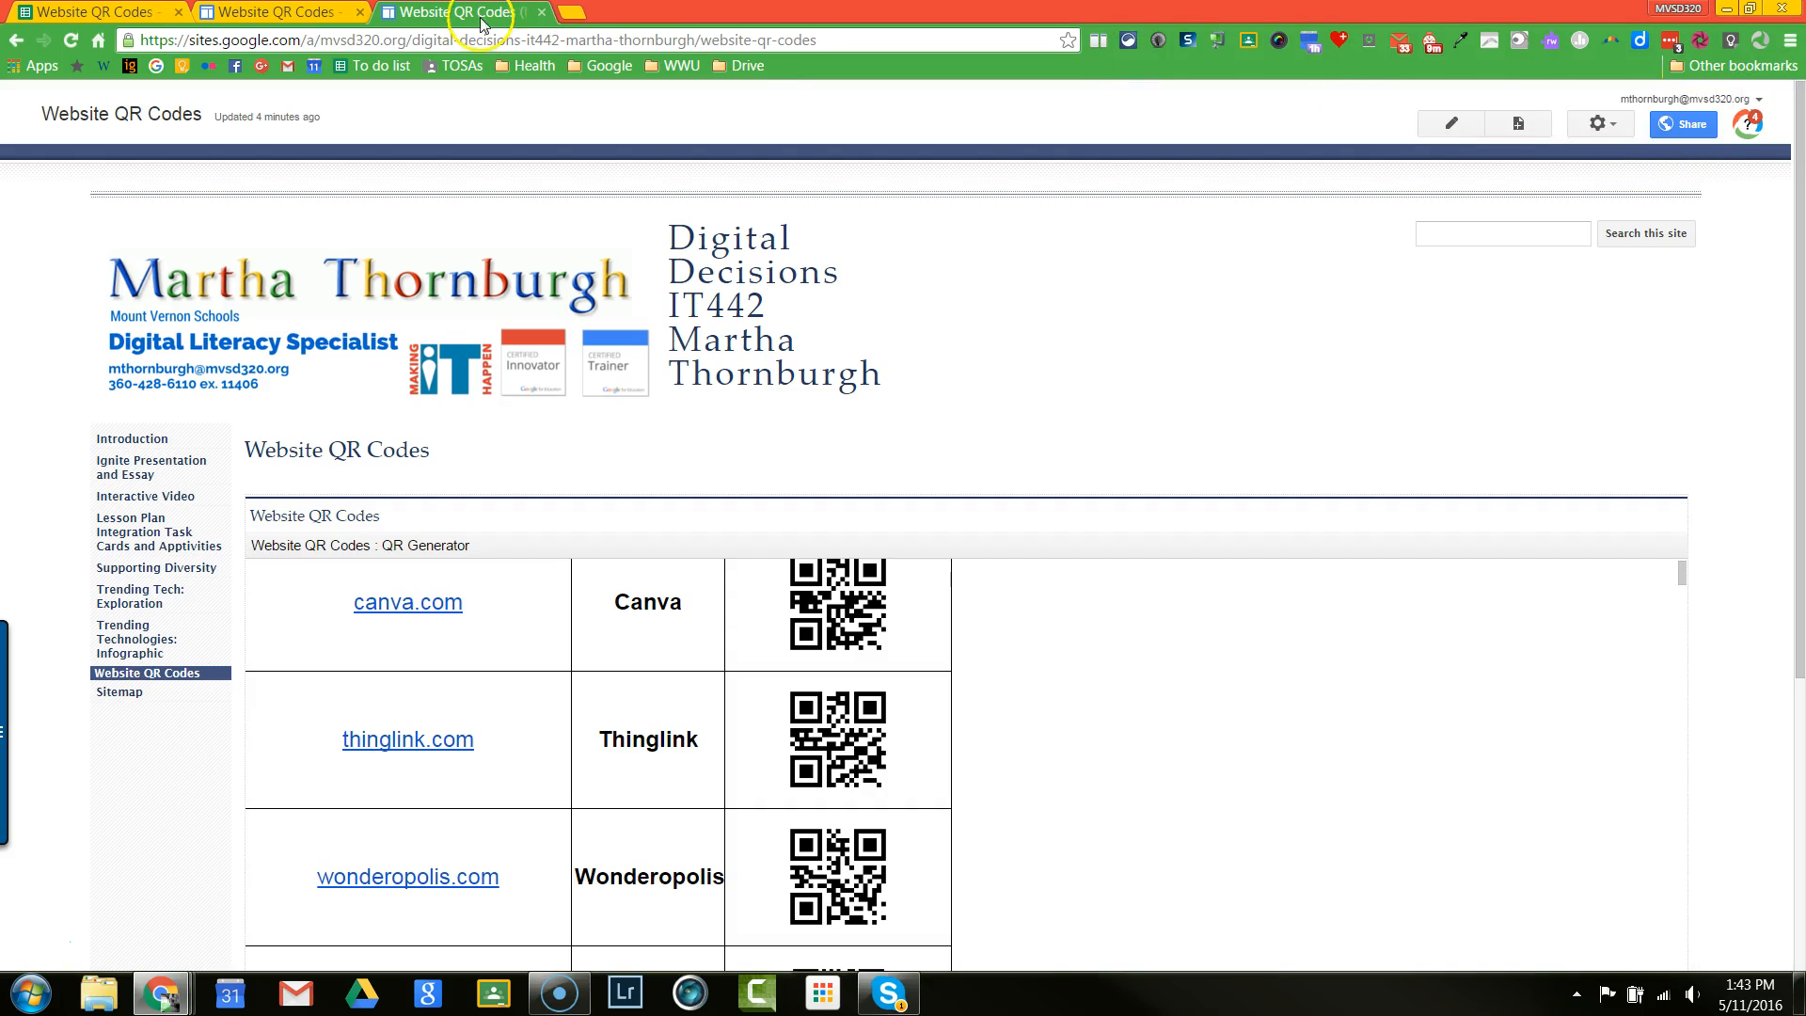
click(282, 13)
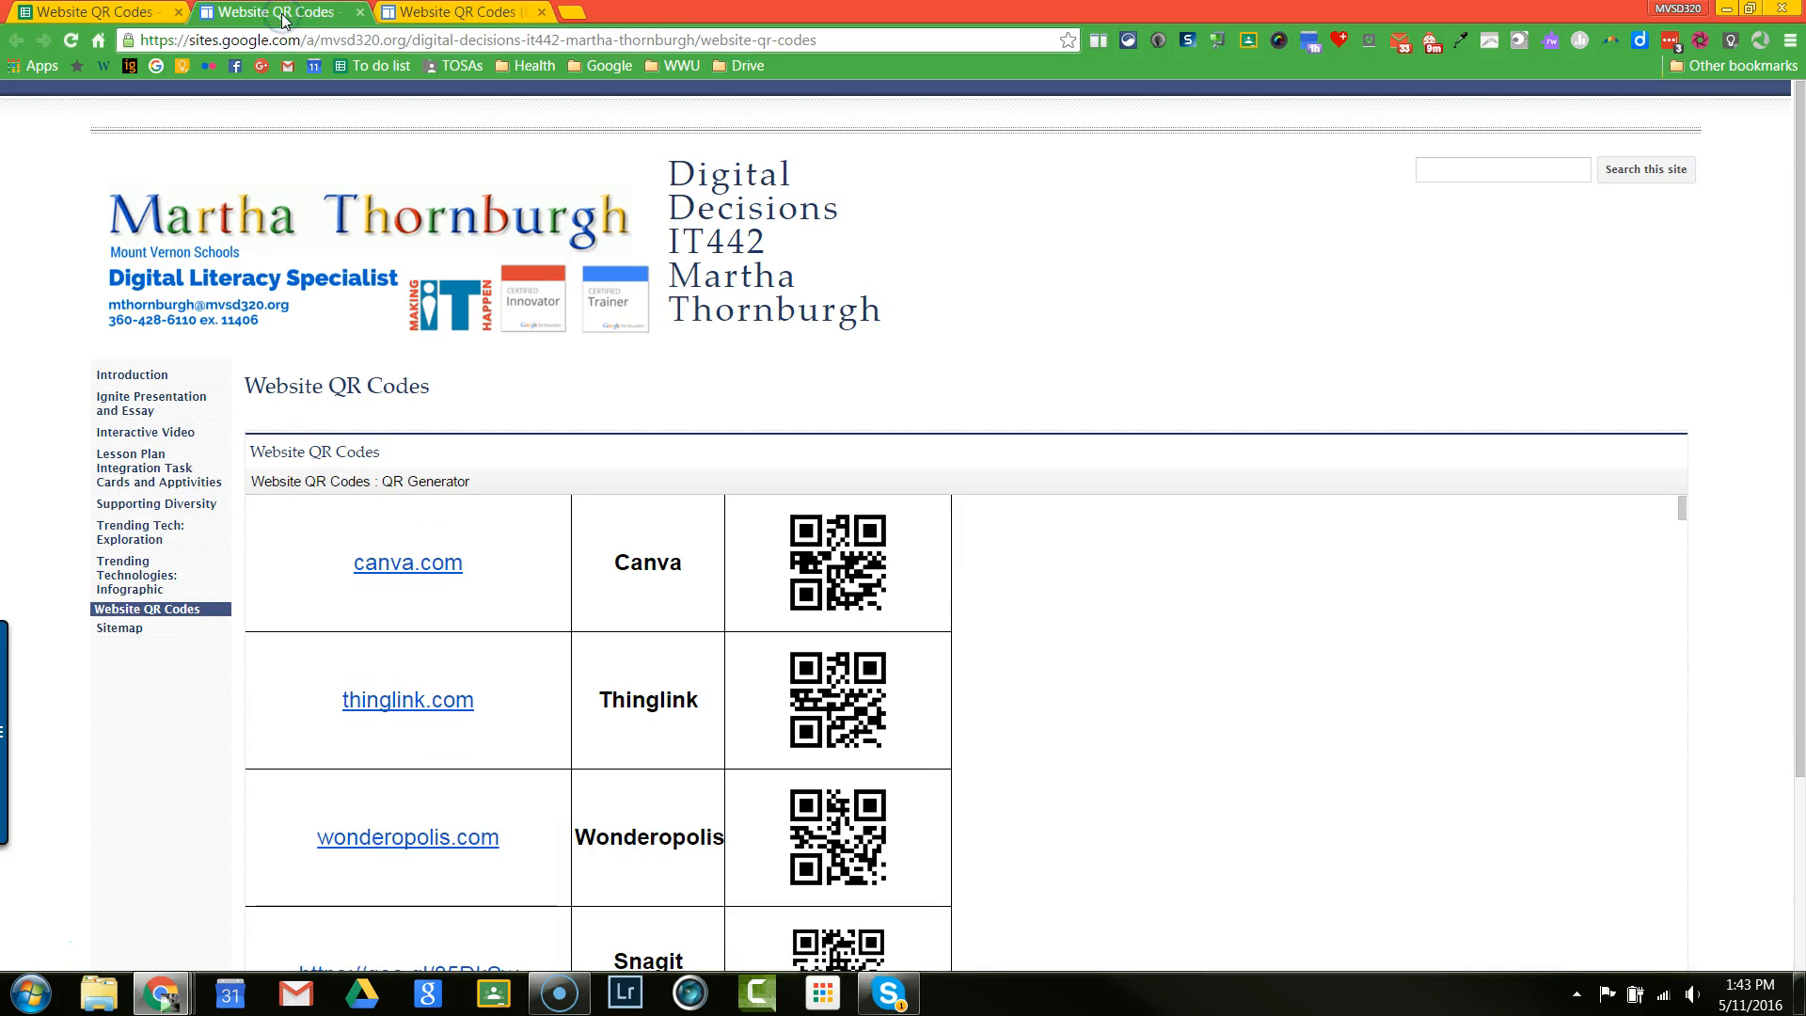
click(70, 40)
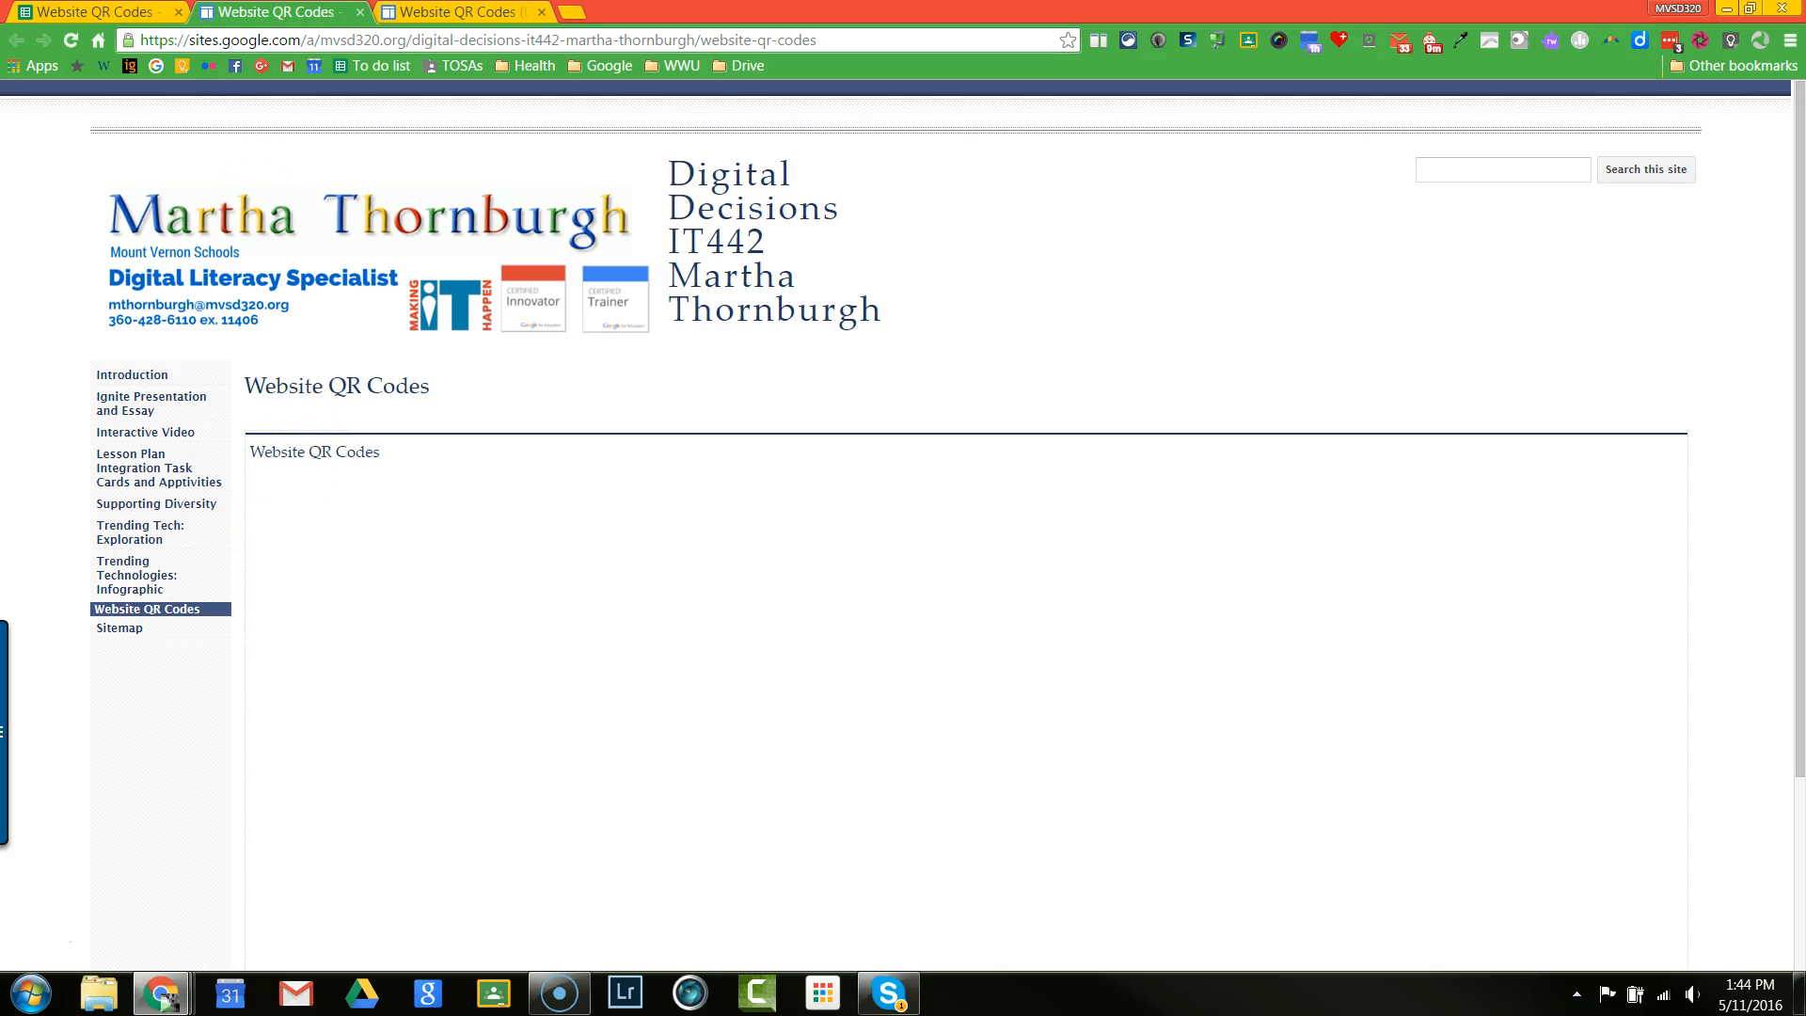
click(430, 13)
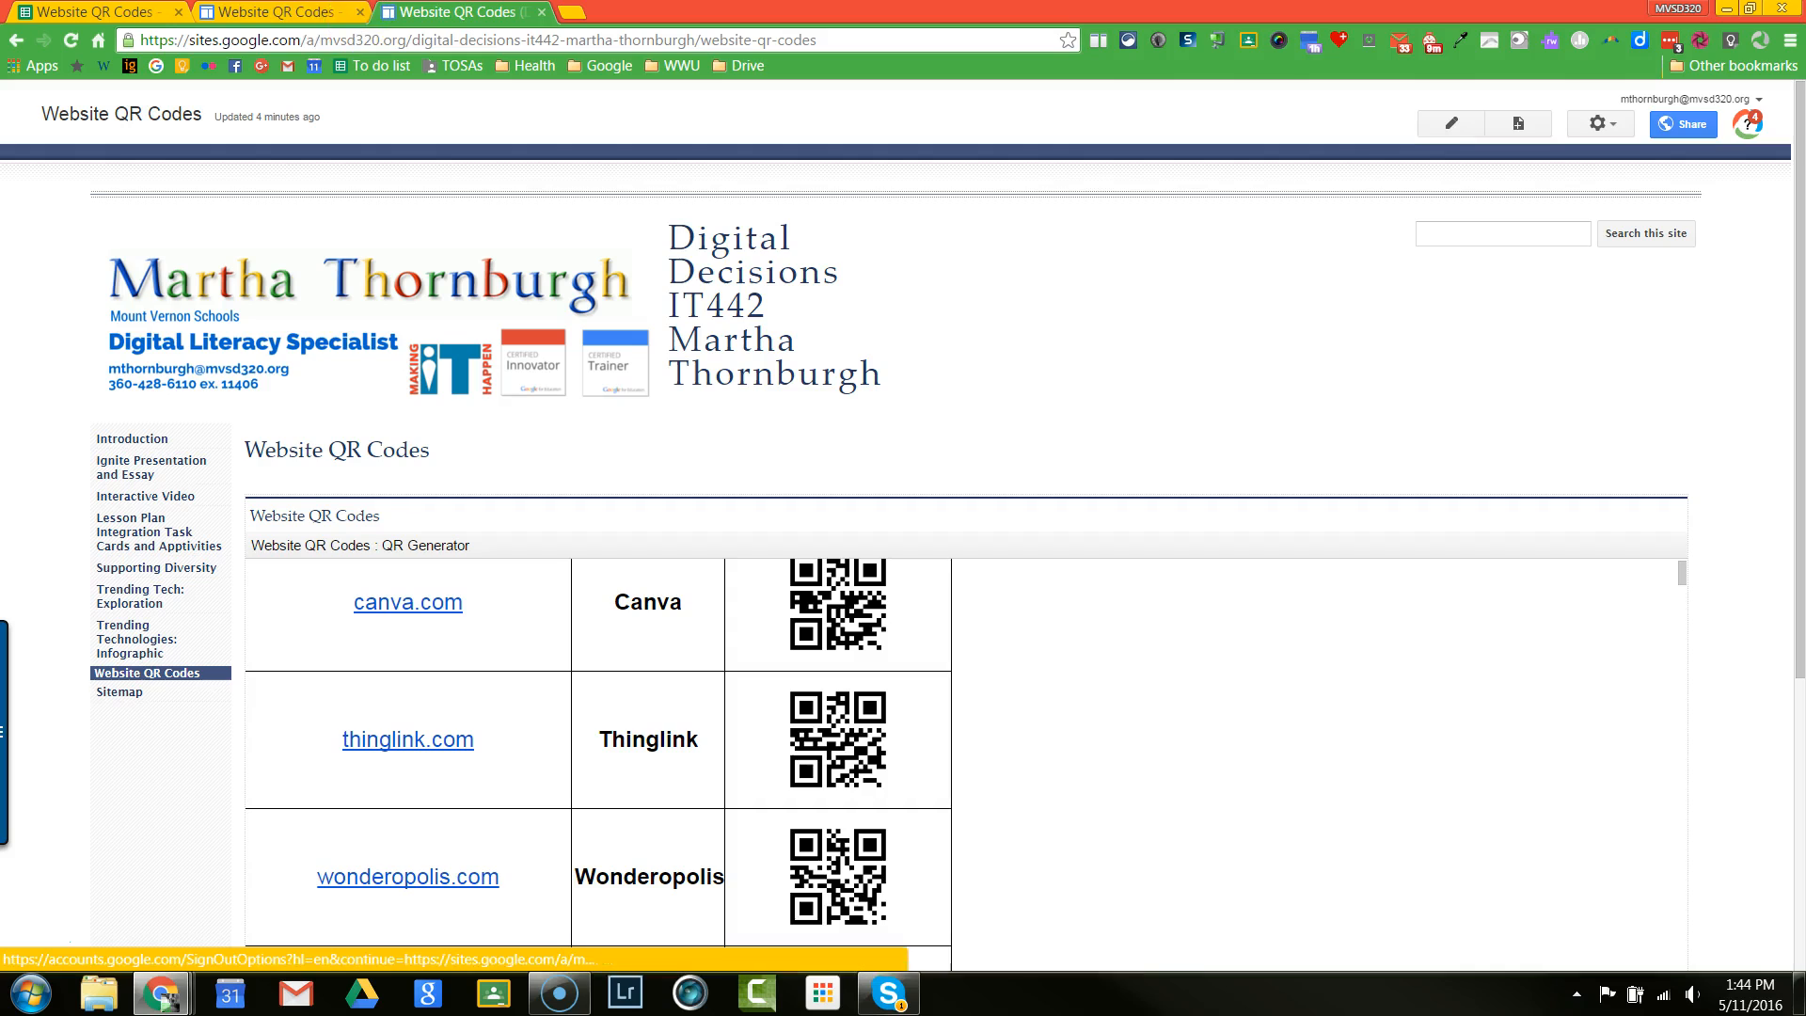
click(299, 12)
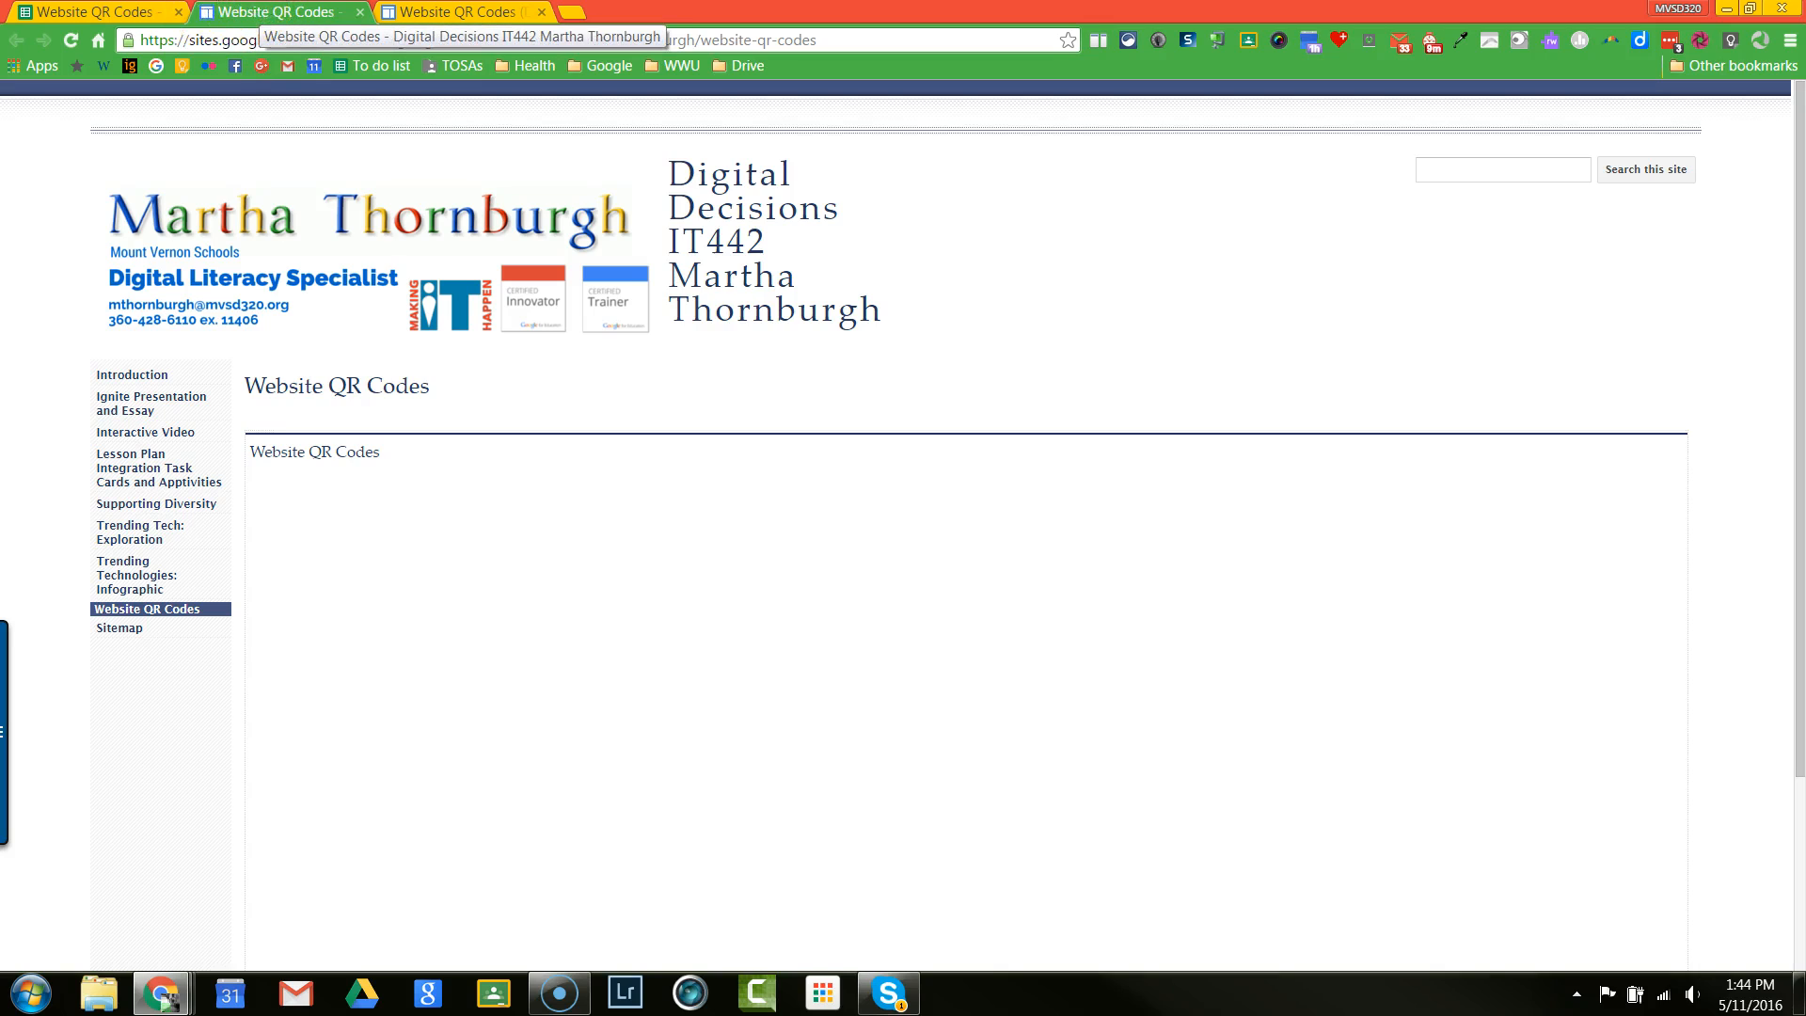
click(281, 12)
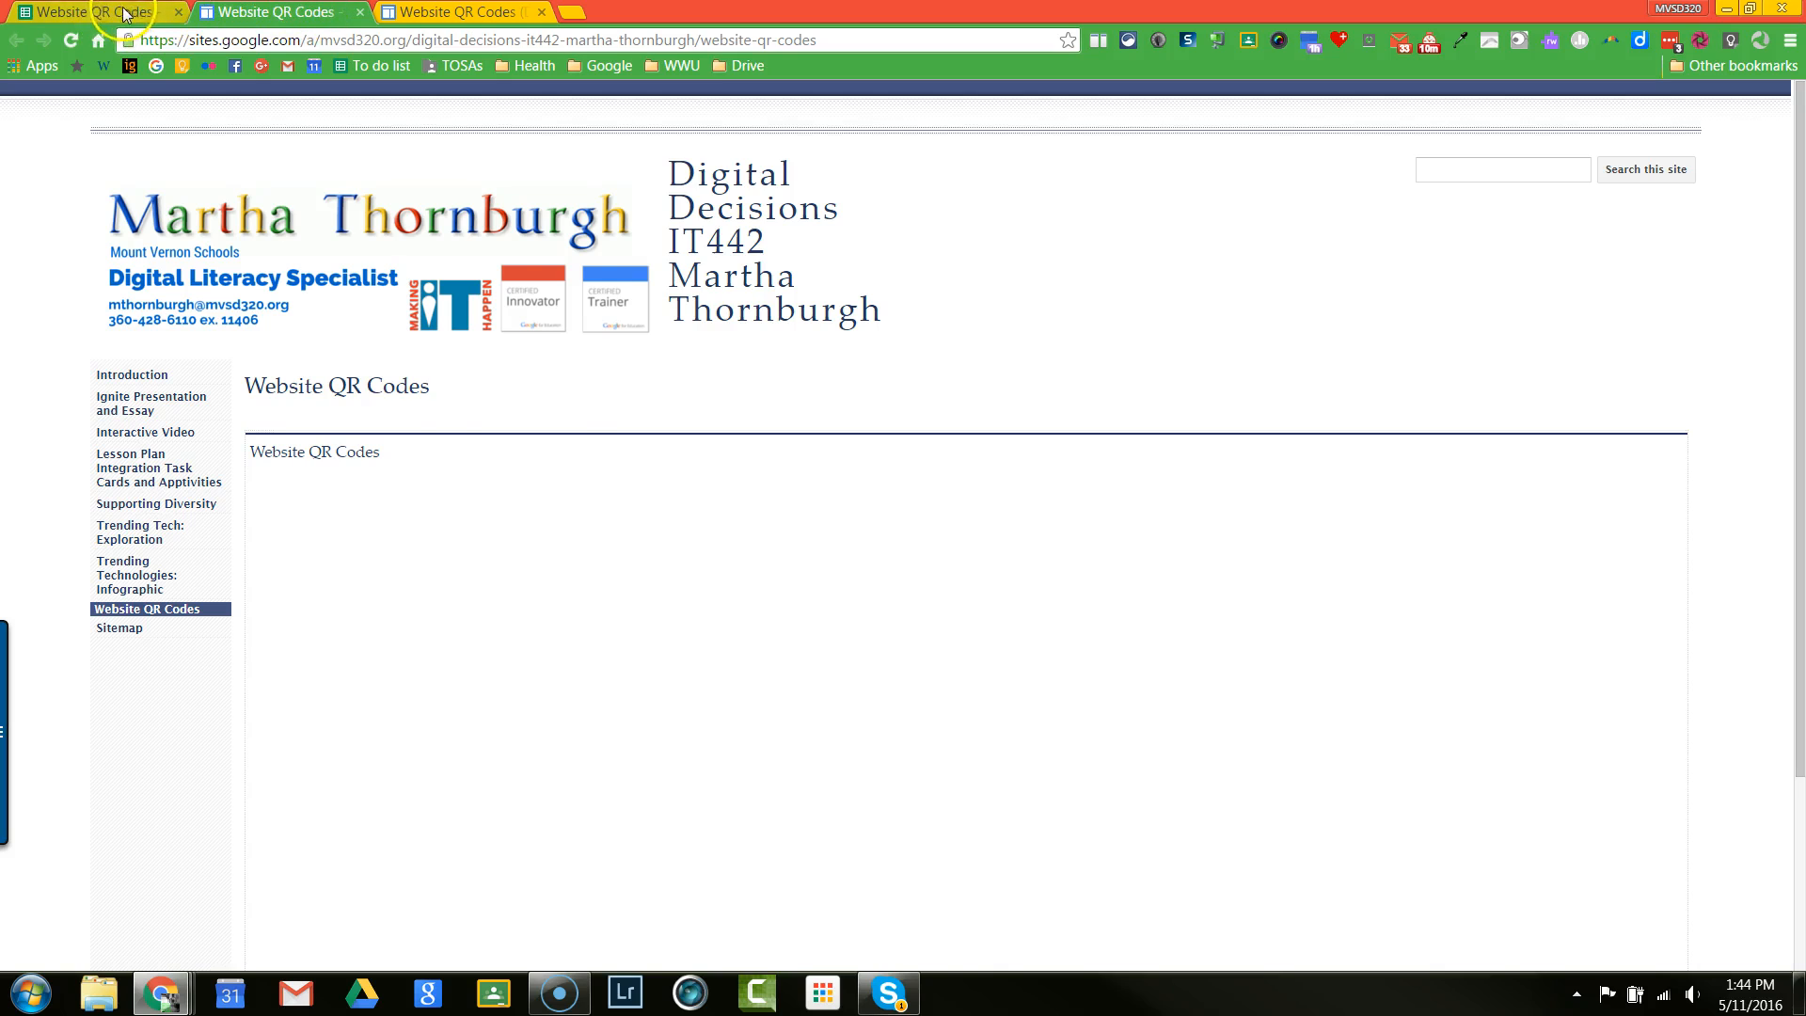
- In the Website QR Codes spreadsheet, enter cnn.com in A41 and the name CNN in B41, and select the QR code cell C41
click(71, 15)
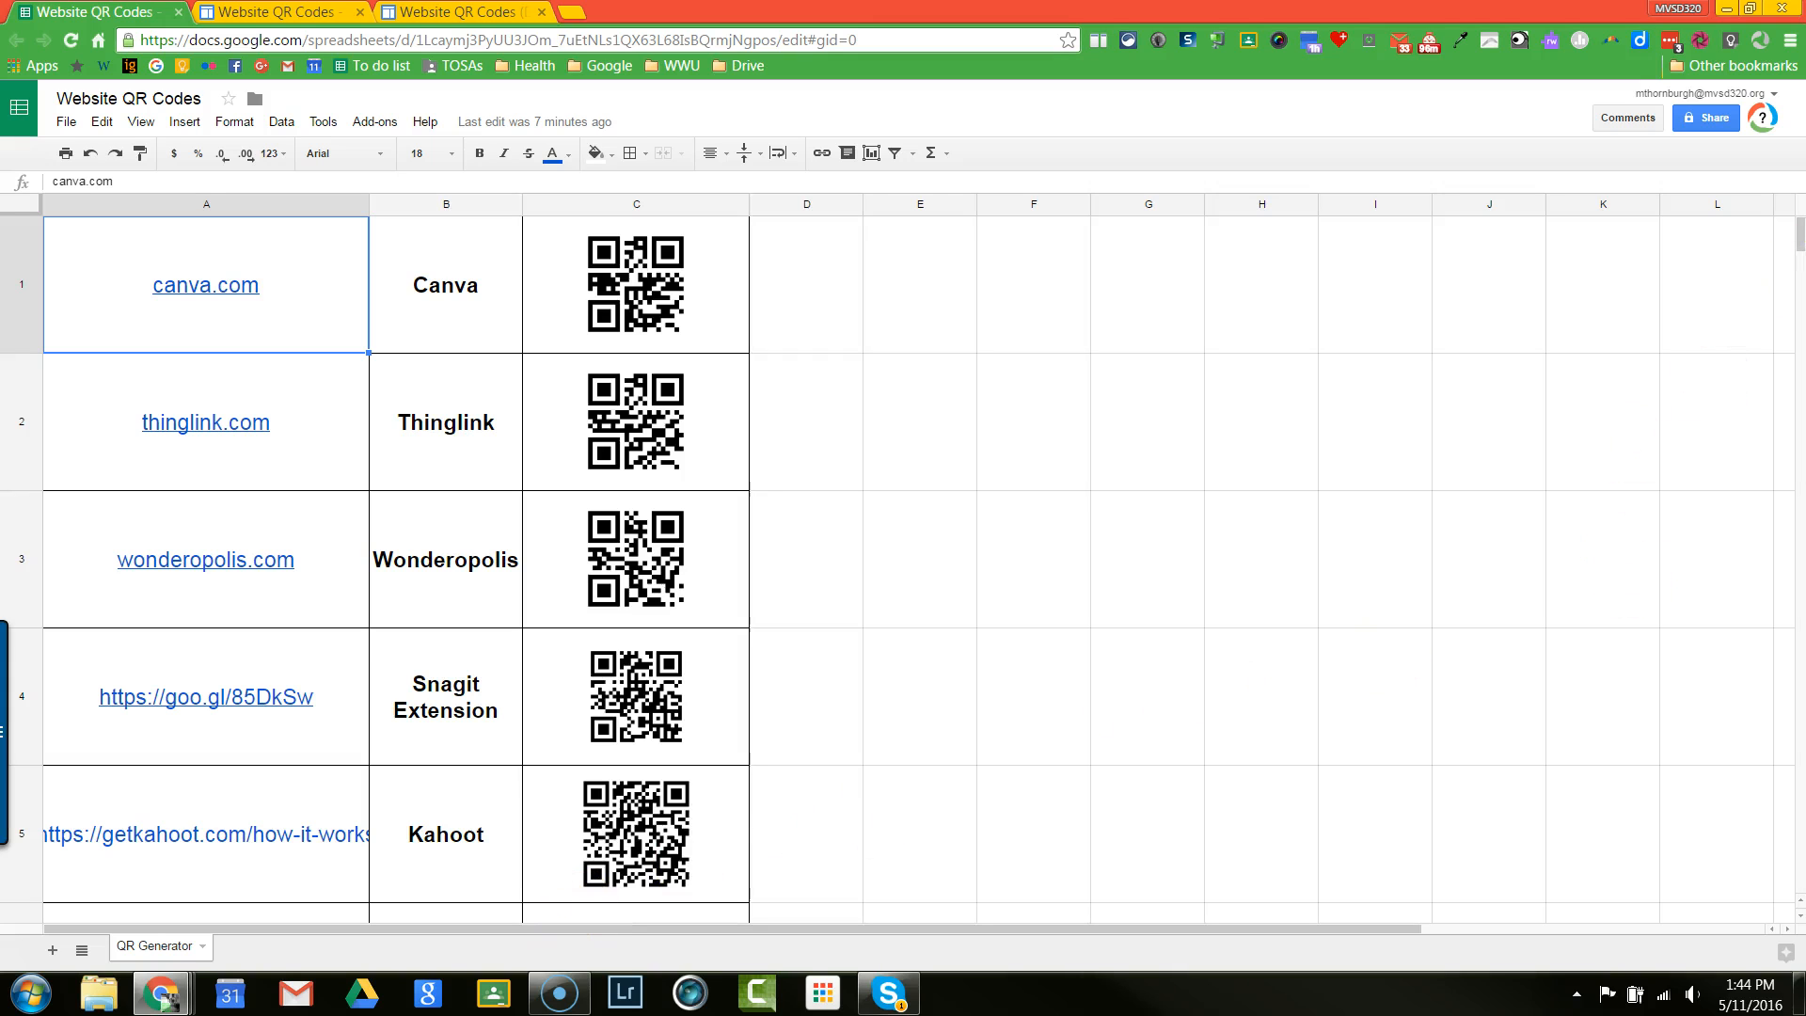
drag(1798, 246, 1795, 487)
click(284, 729)
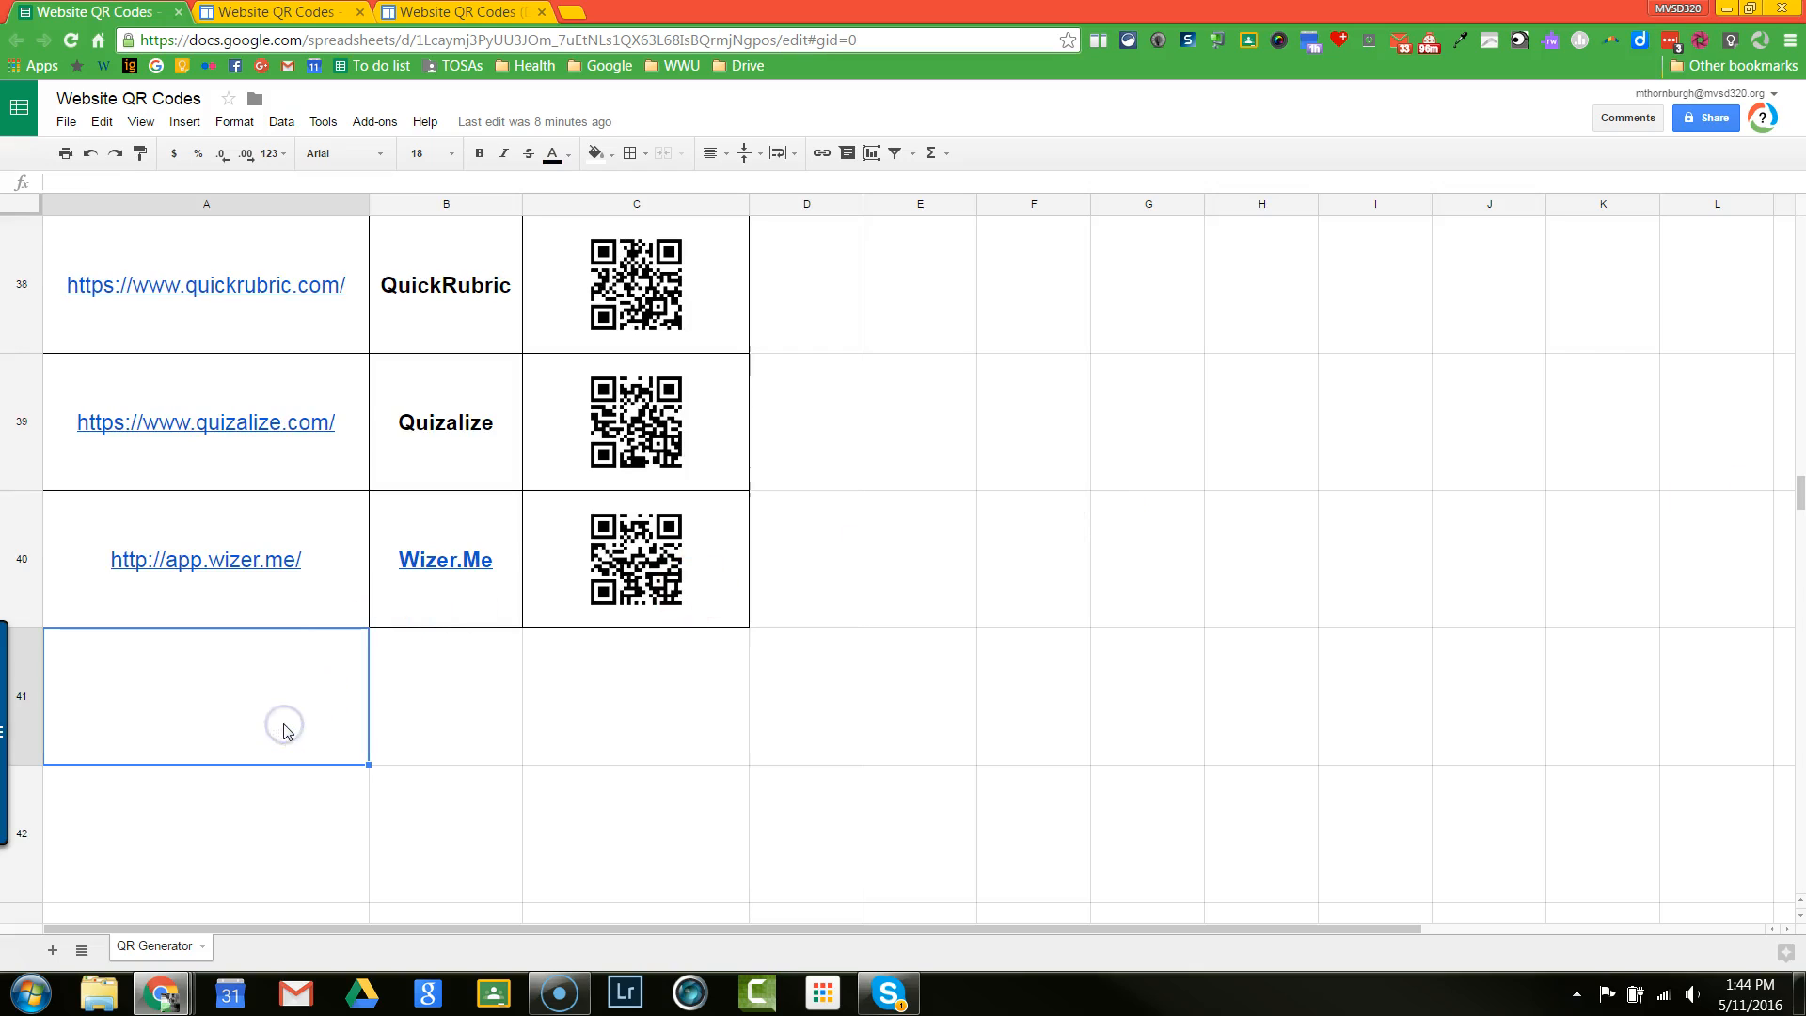
click(151, 717)
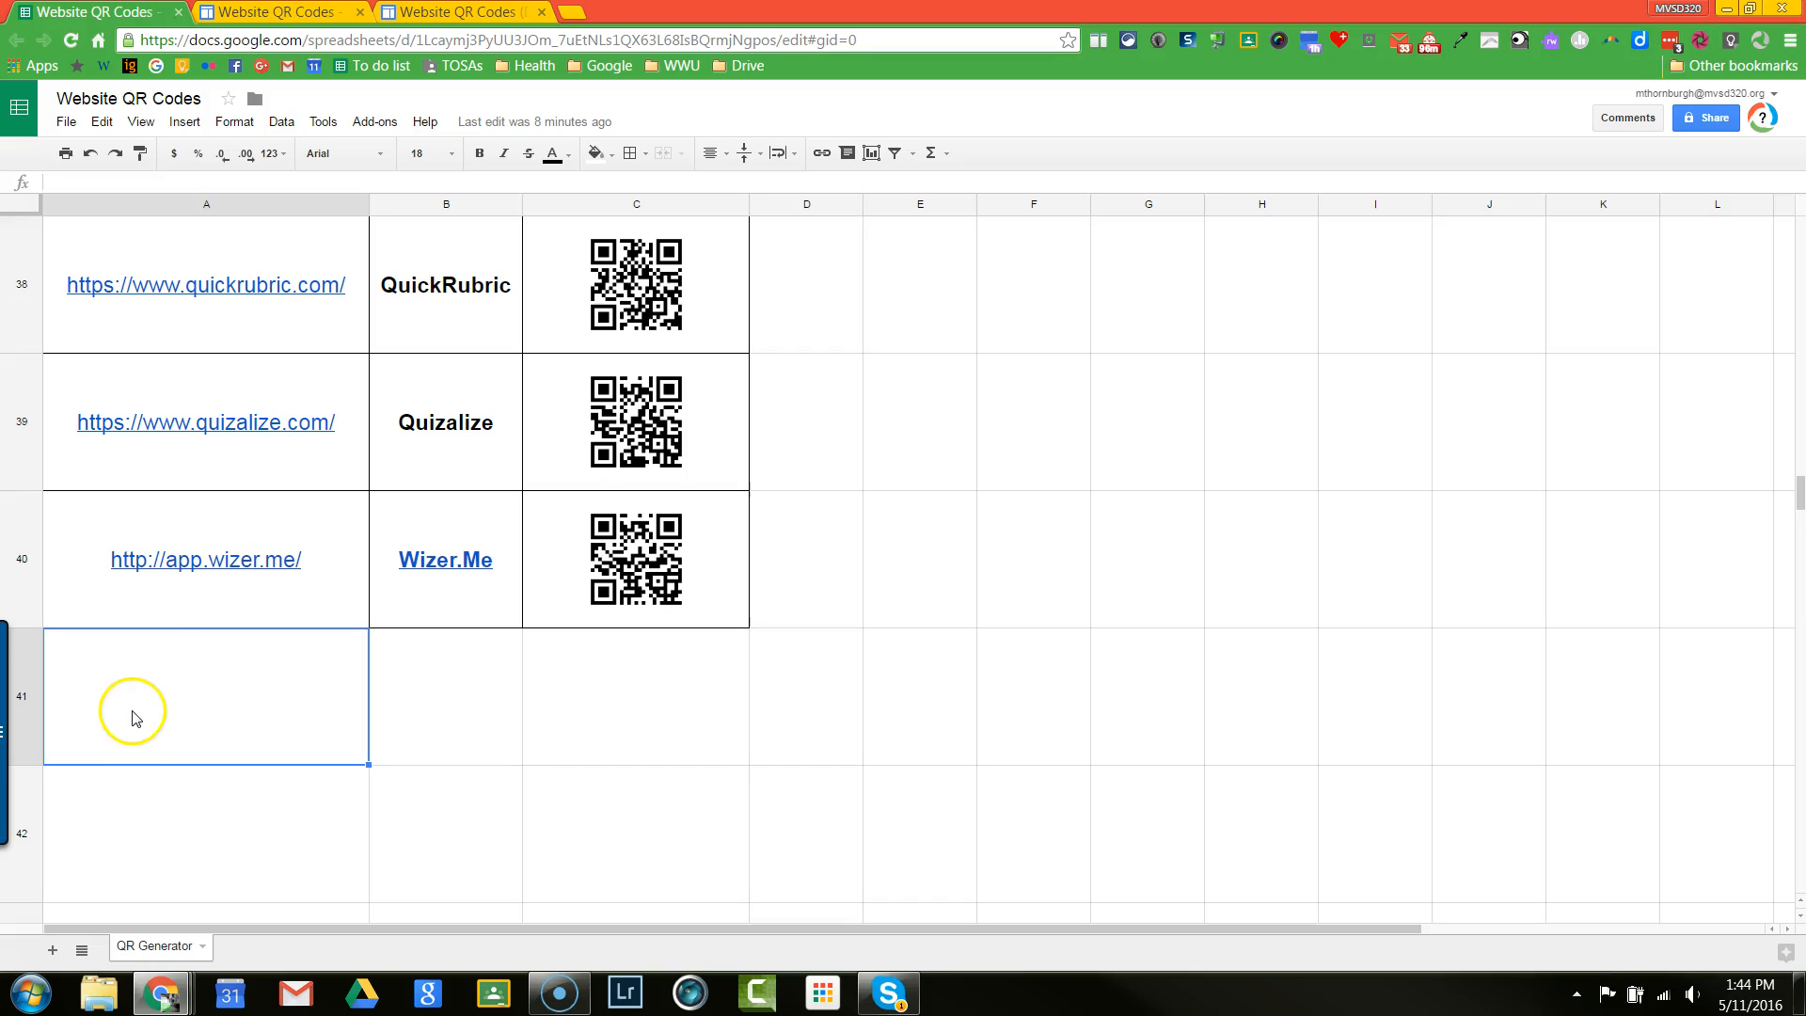
double_click(157, 704)
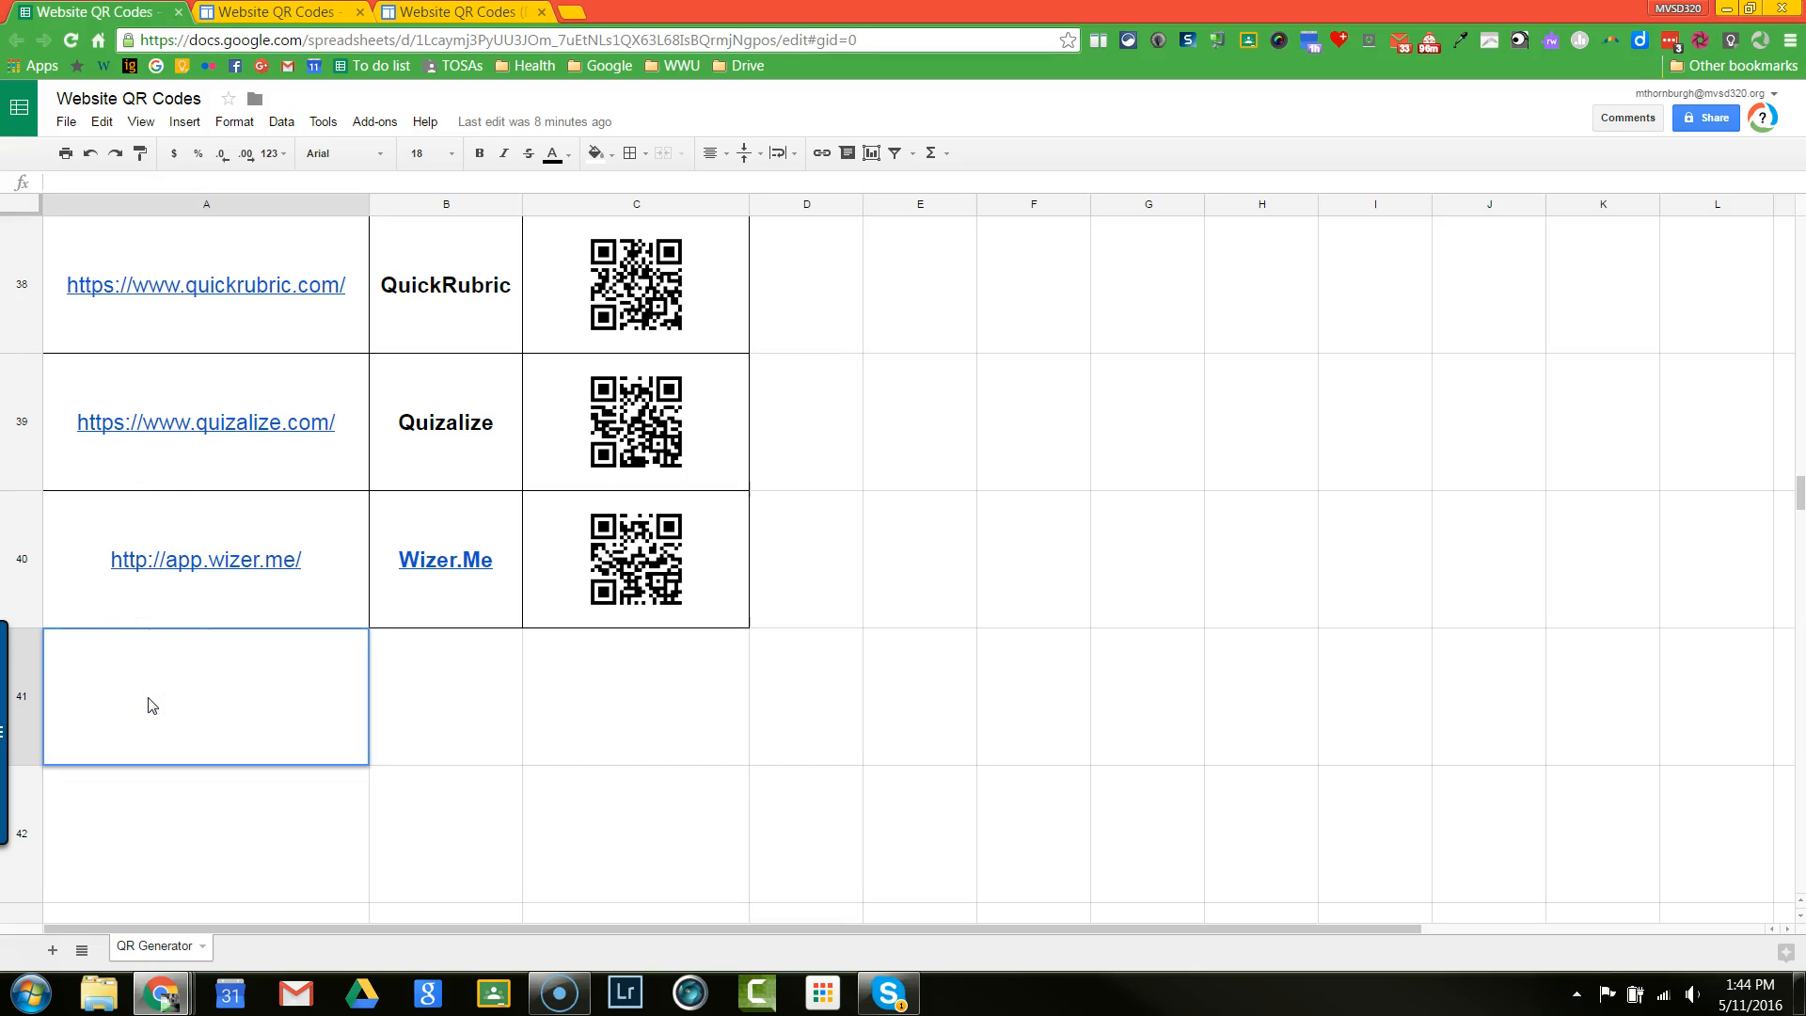
text(c)
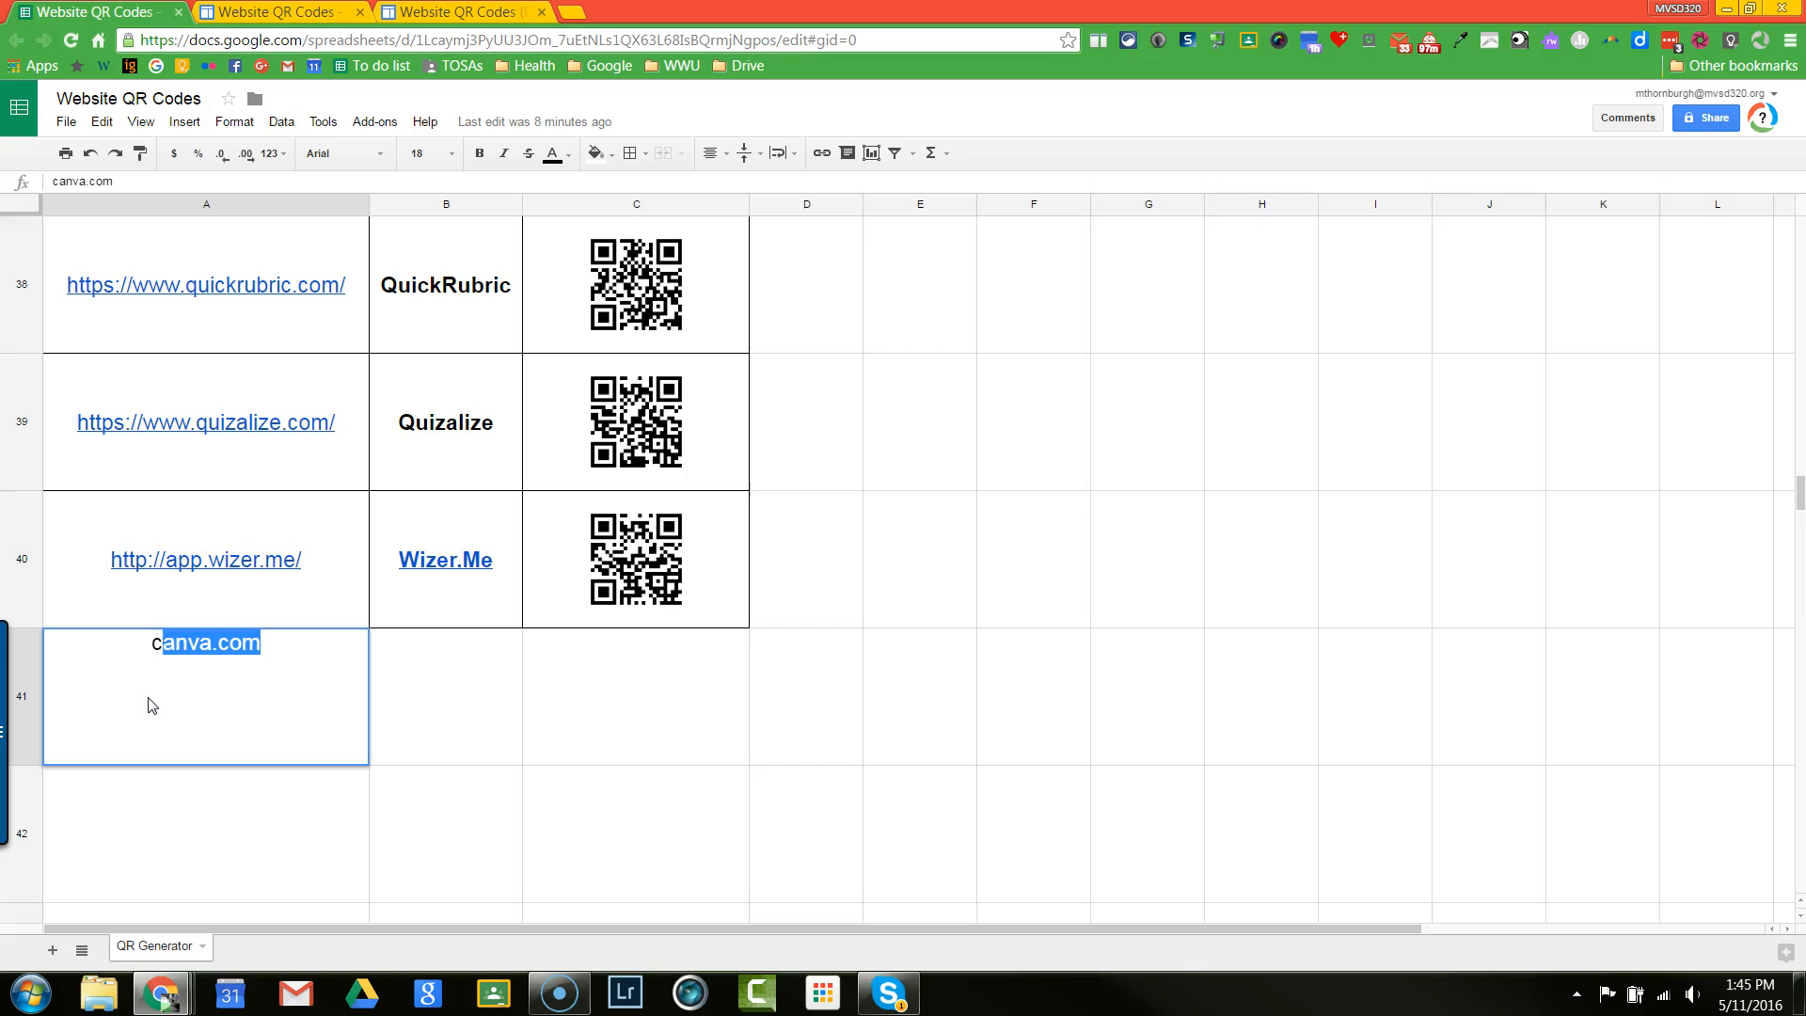
text(nn.com)
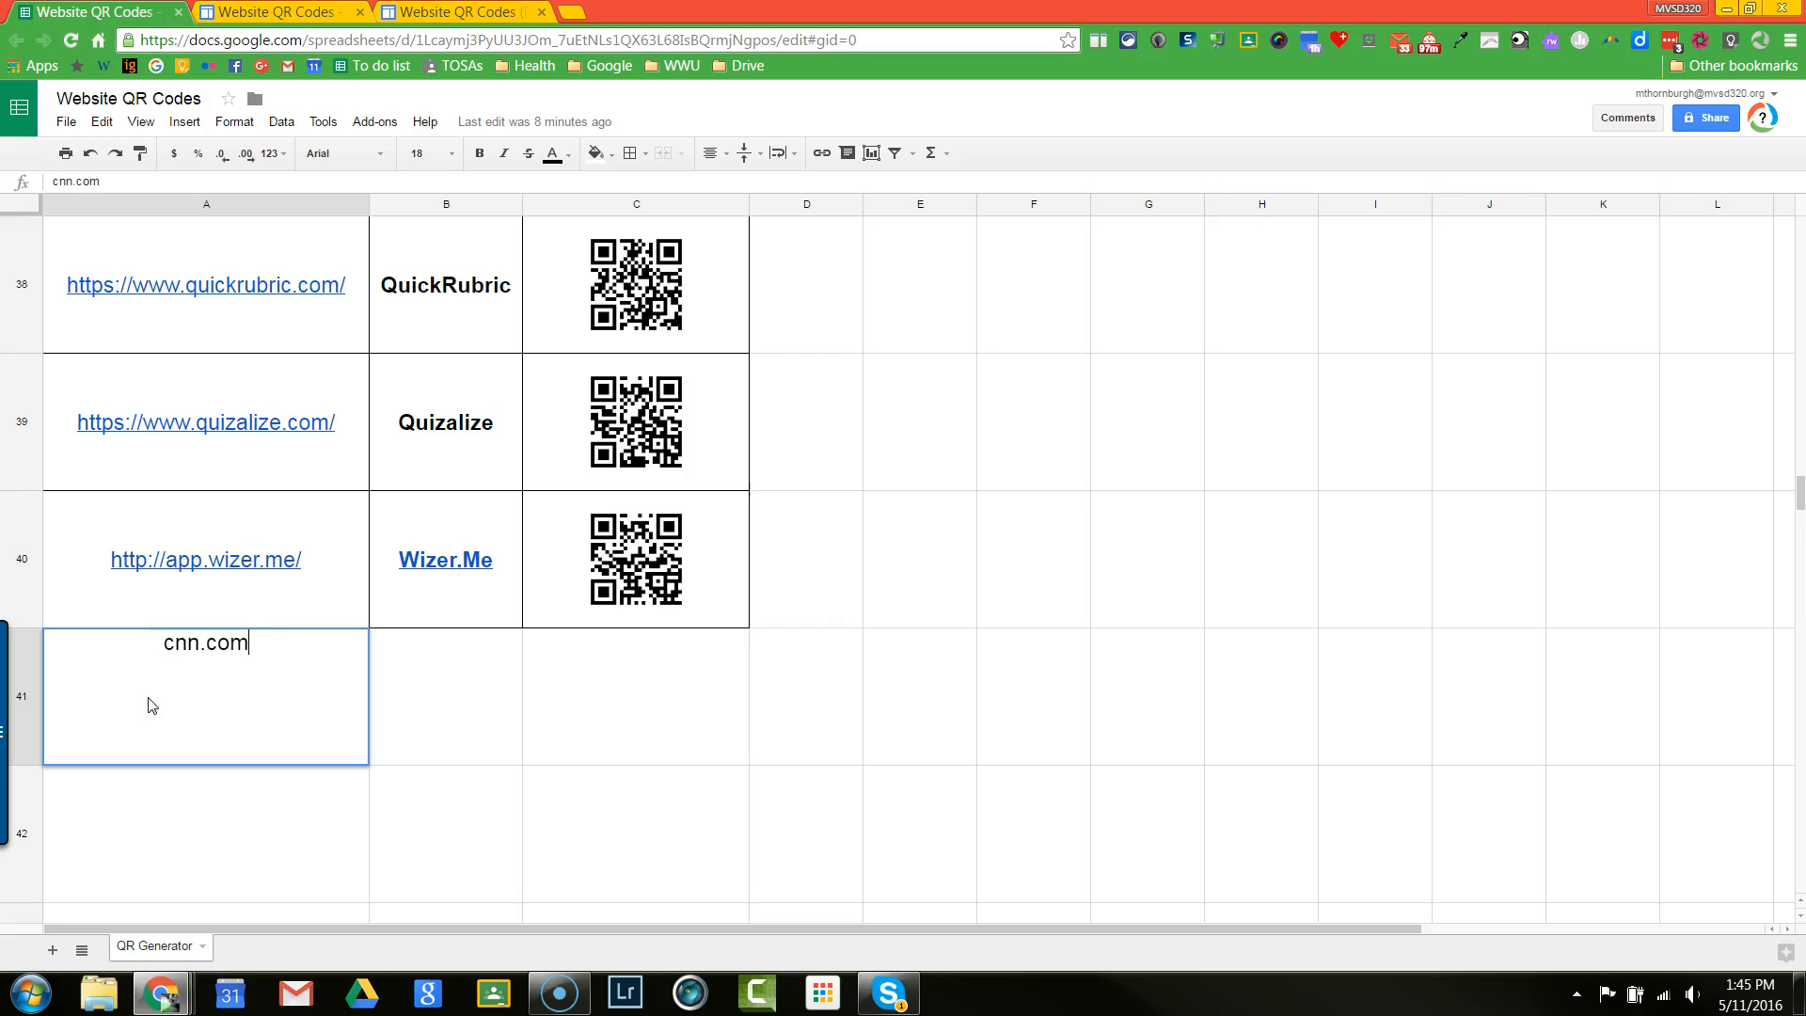
click(417, 720)
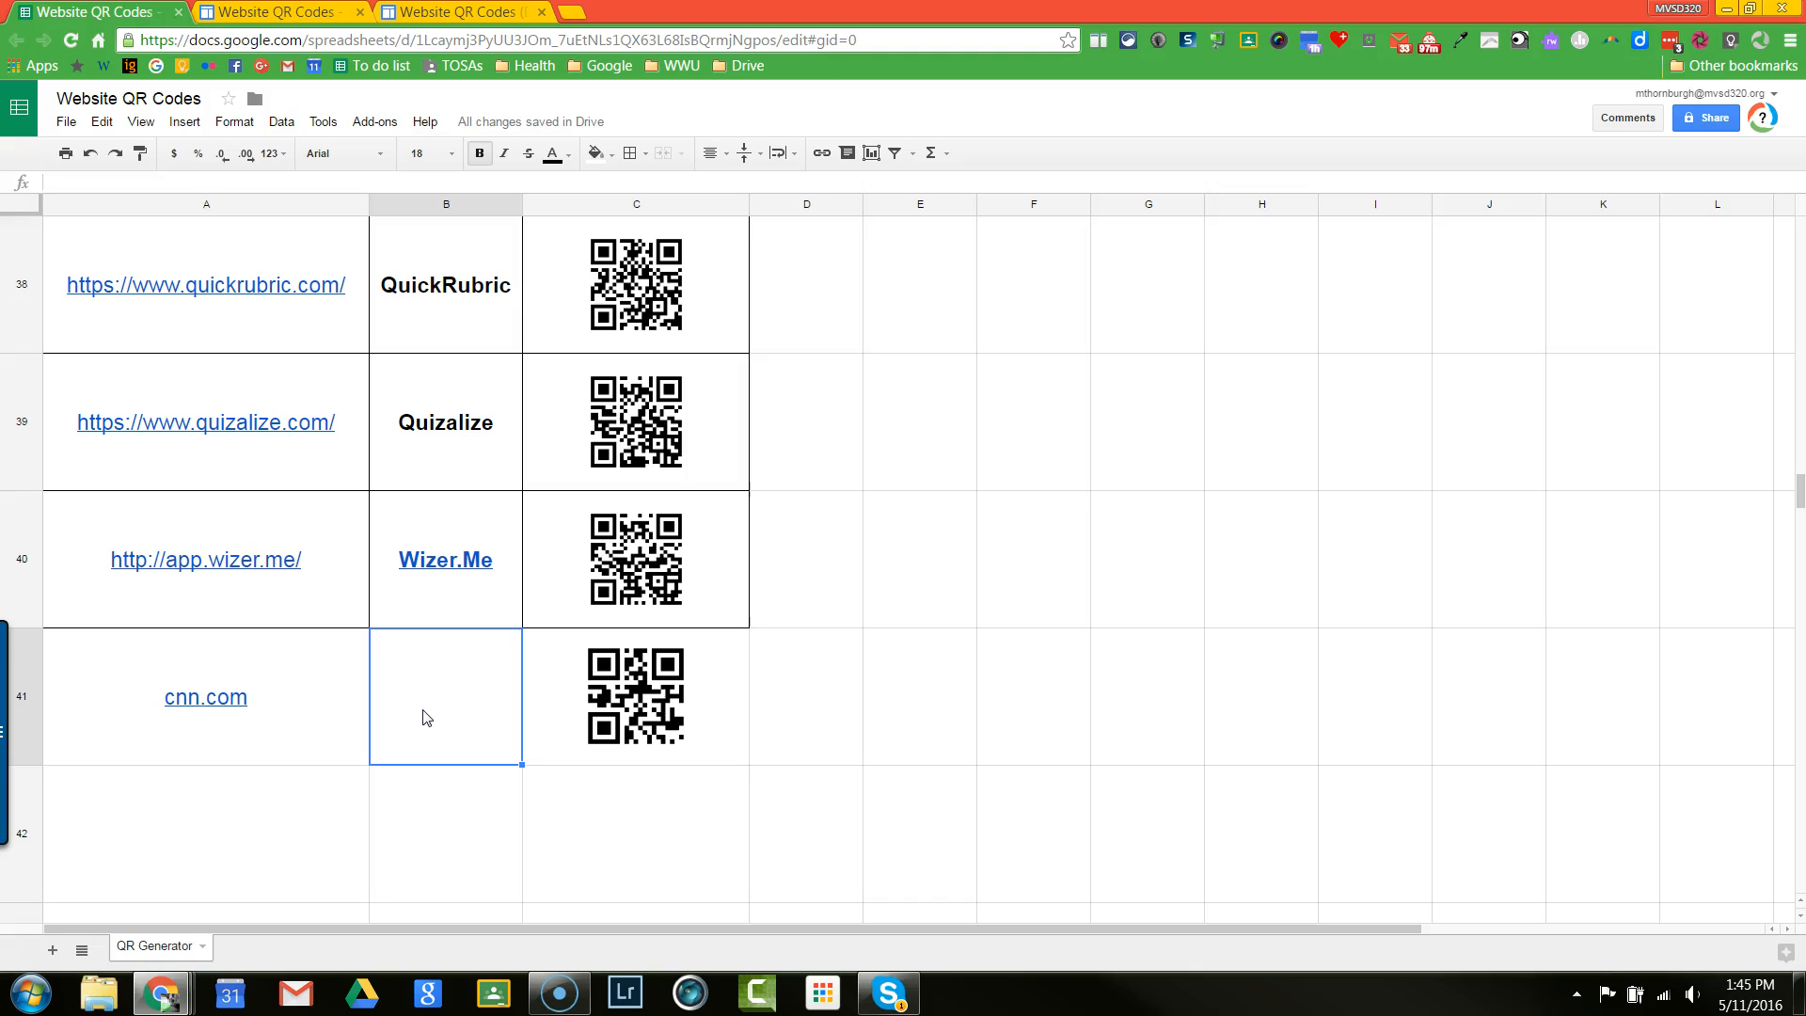
text(CNN)
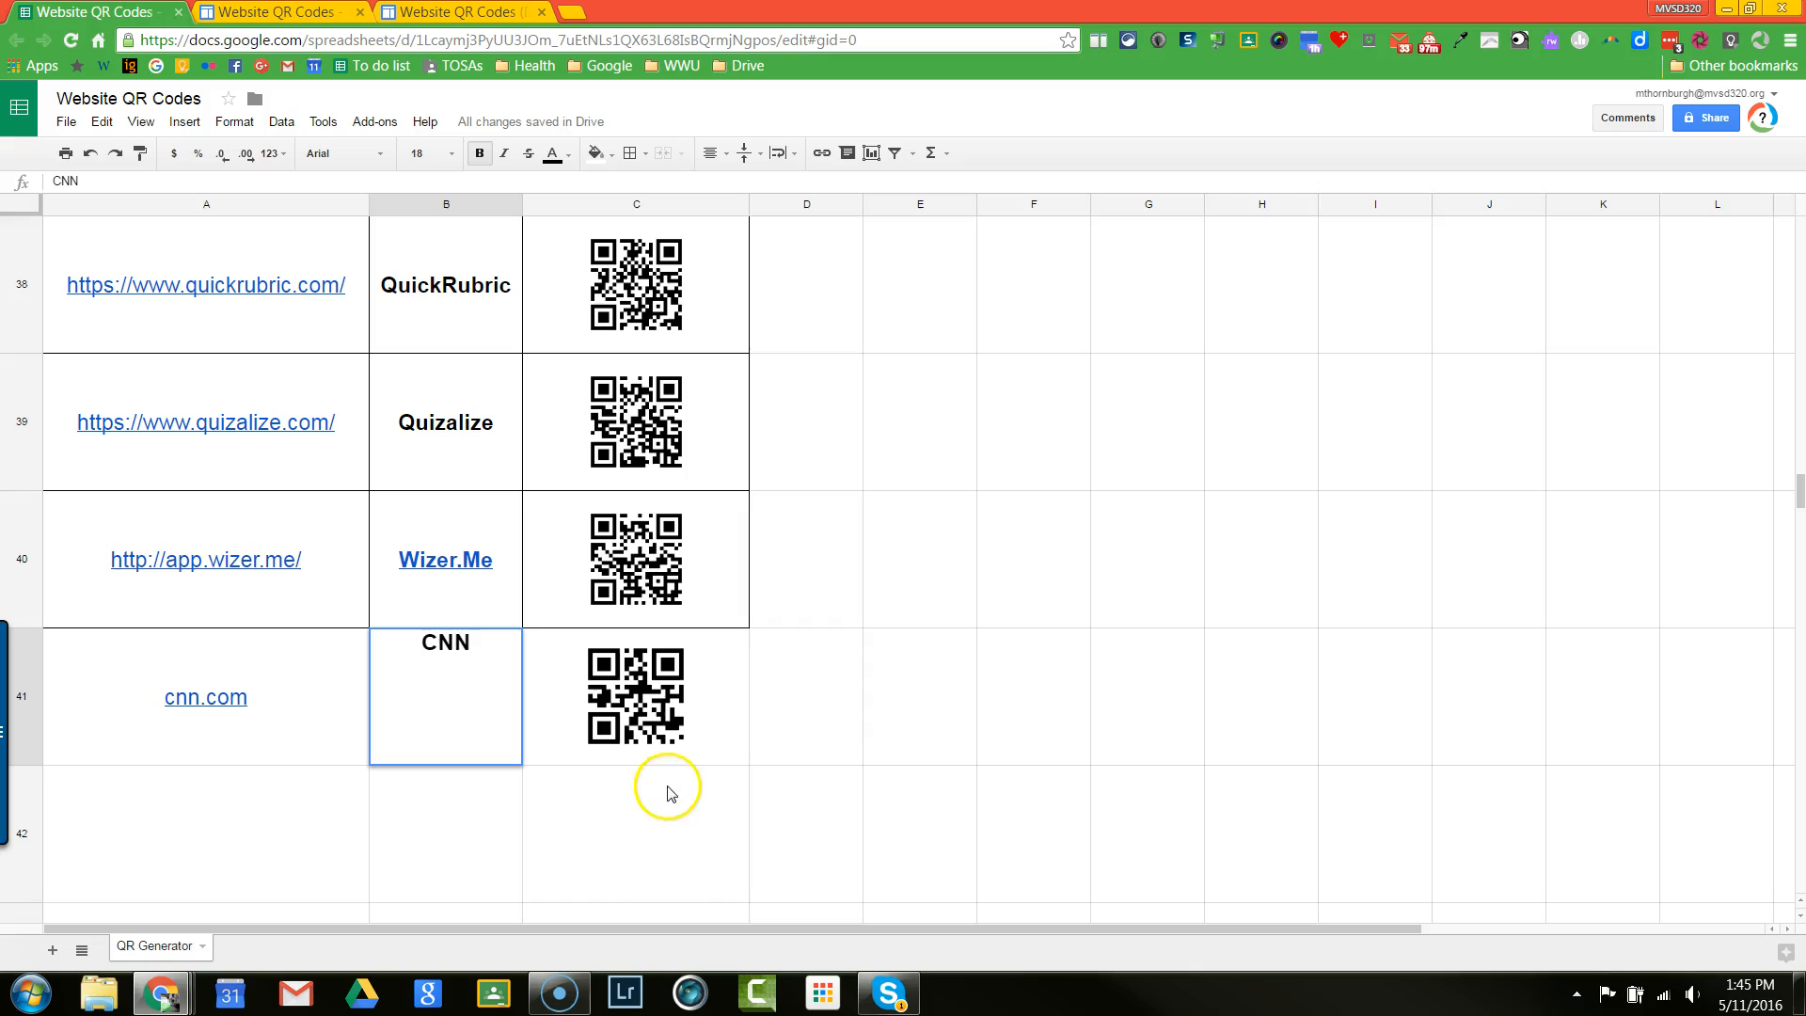
click(697, 797)
click(717, 751)
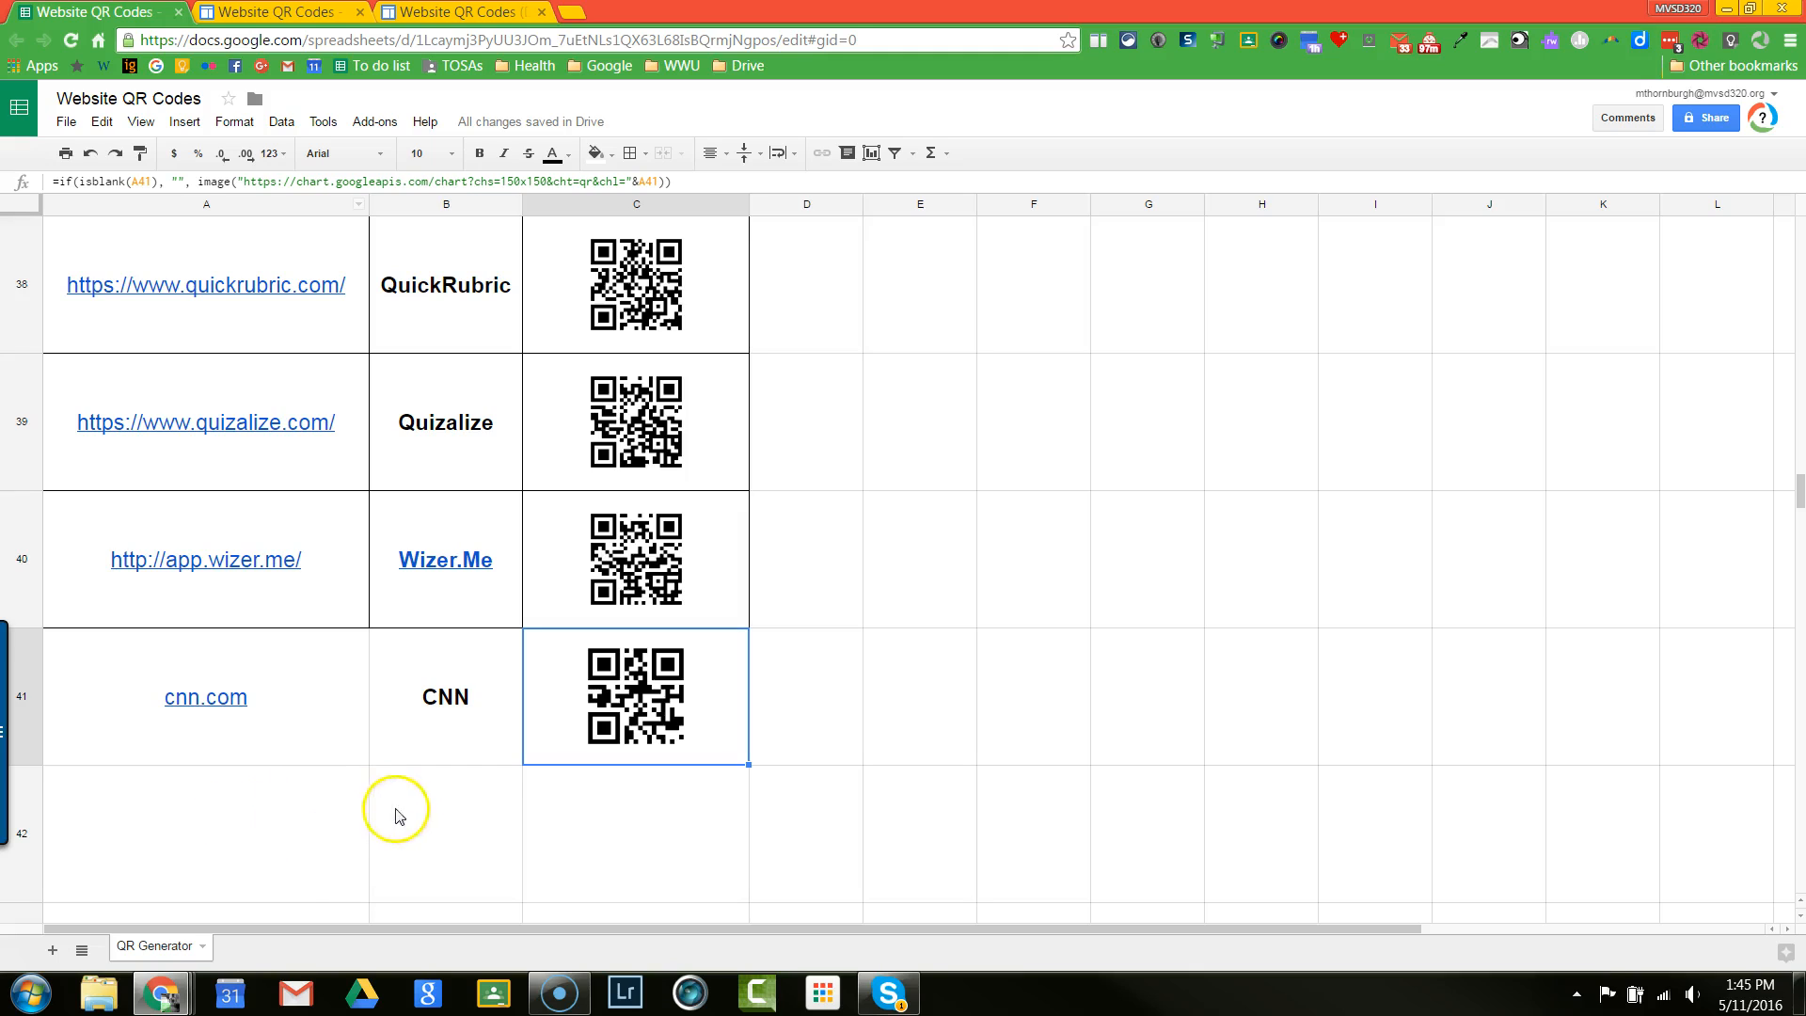
- Delete the web address in A41 and the site name in B41
click(224, 724)
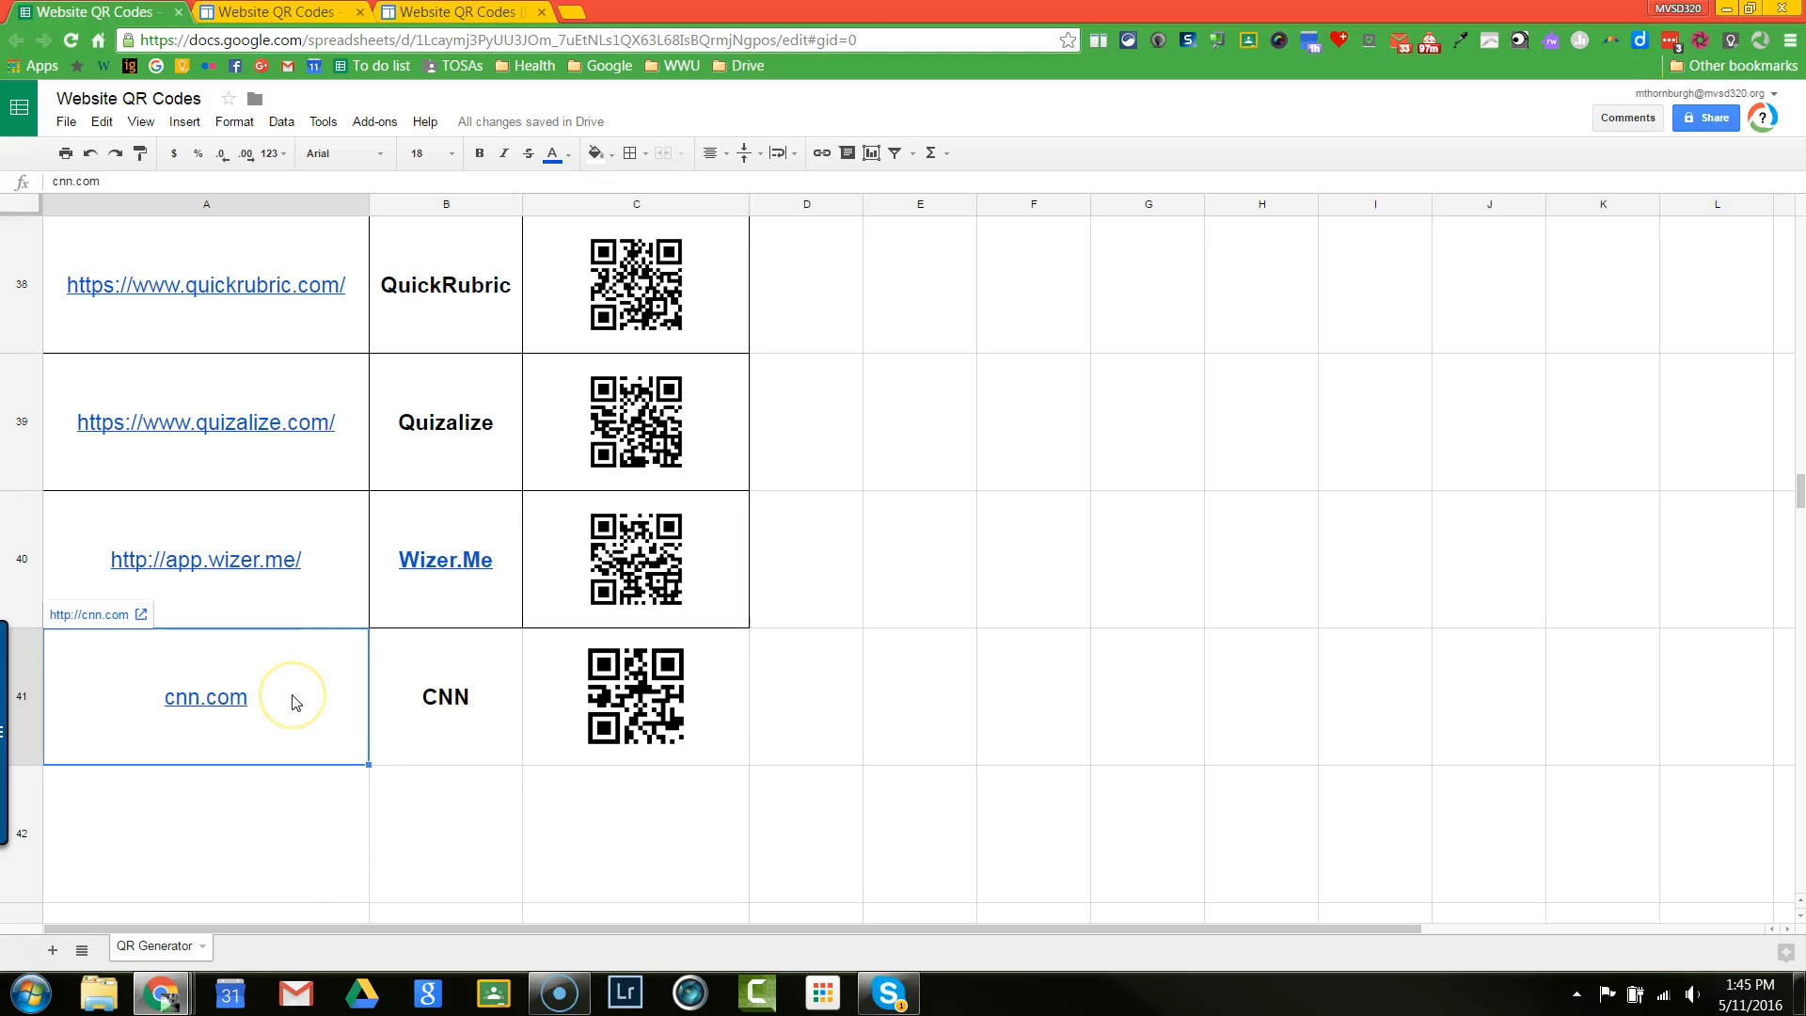
key(Delete)
click(404, 741)
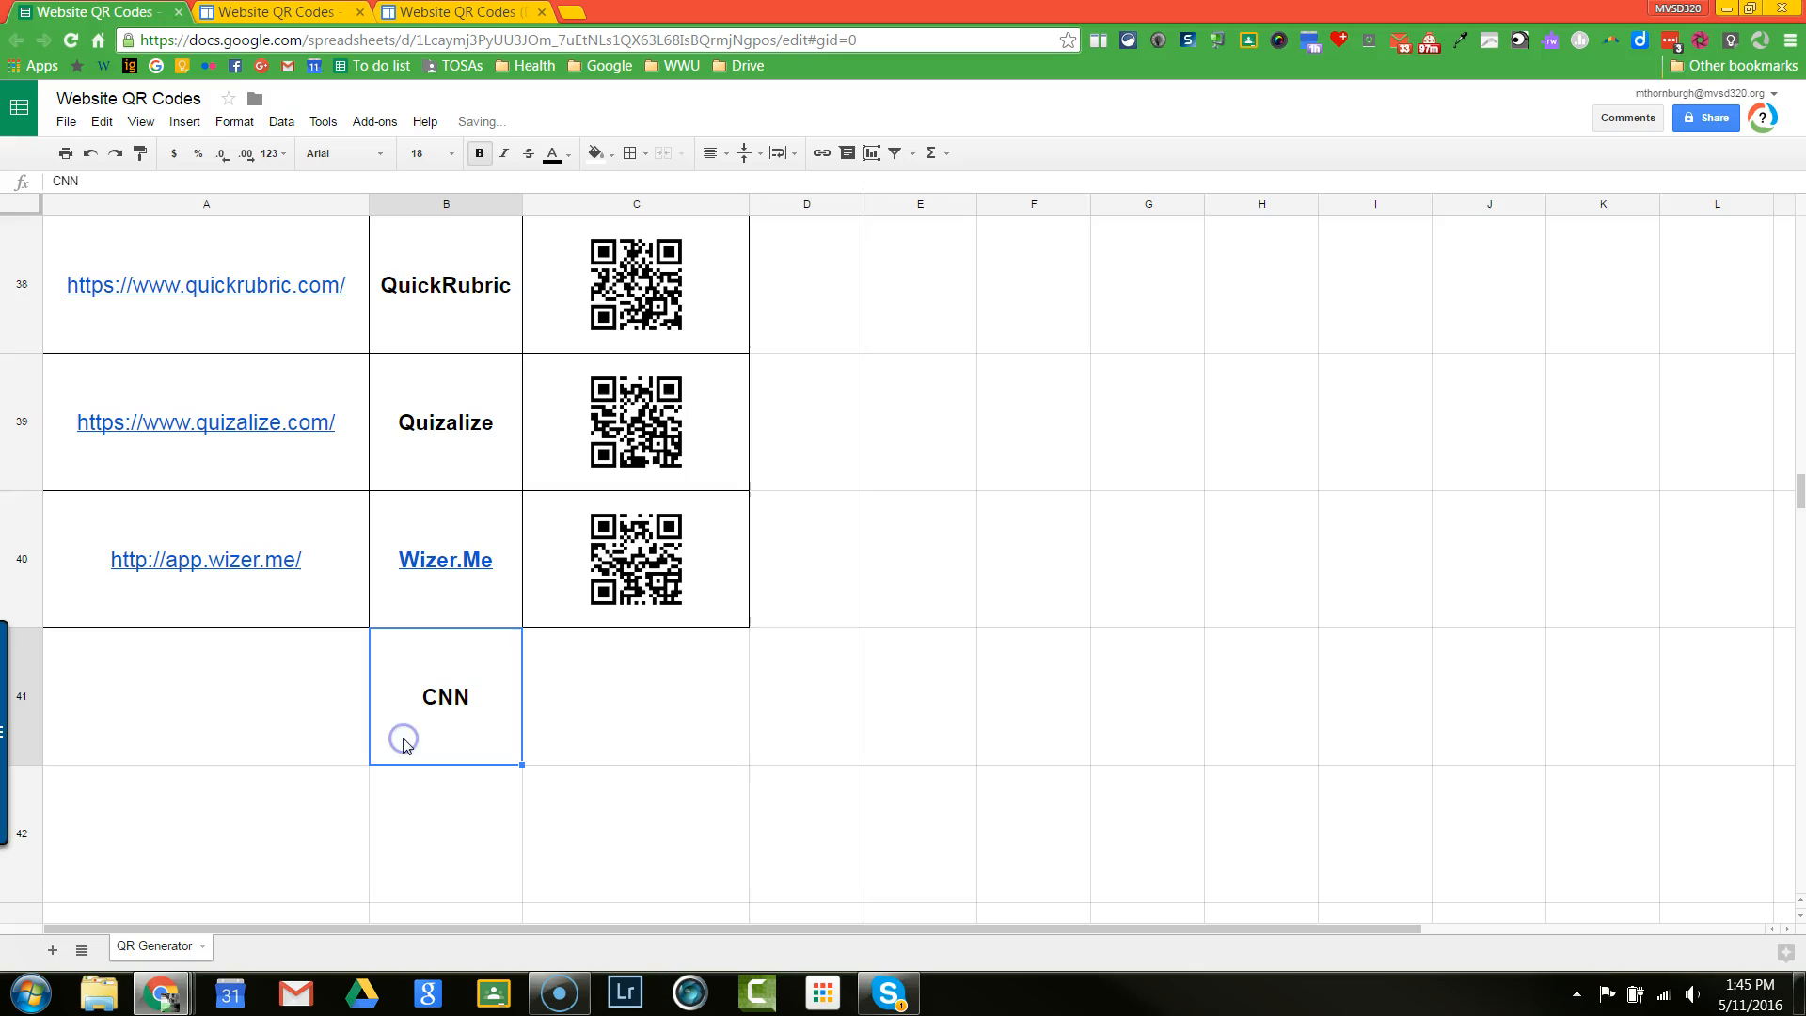
key(Delete)
- Set the spreadsheet's link sharing to "On - Anyone with the link" with "Can view" access and save the sharing settings
drag(1794, 484, 1799, 203)
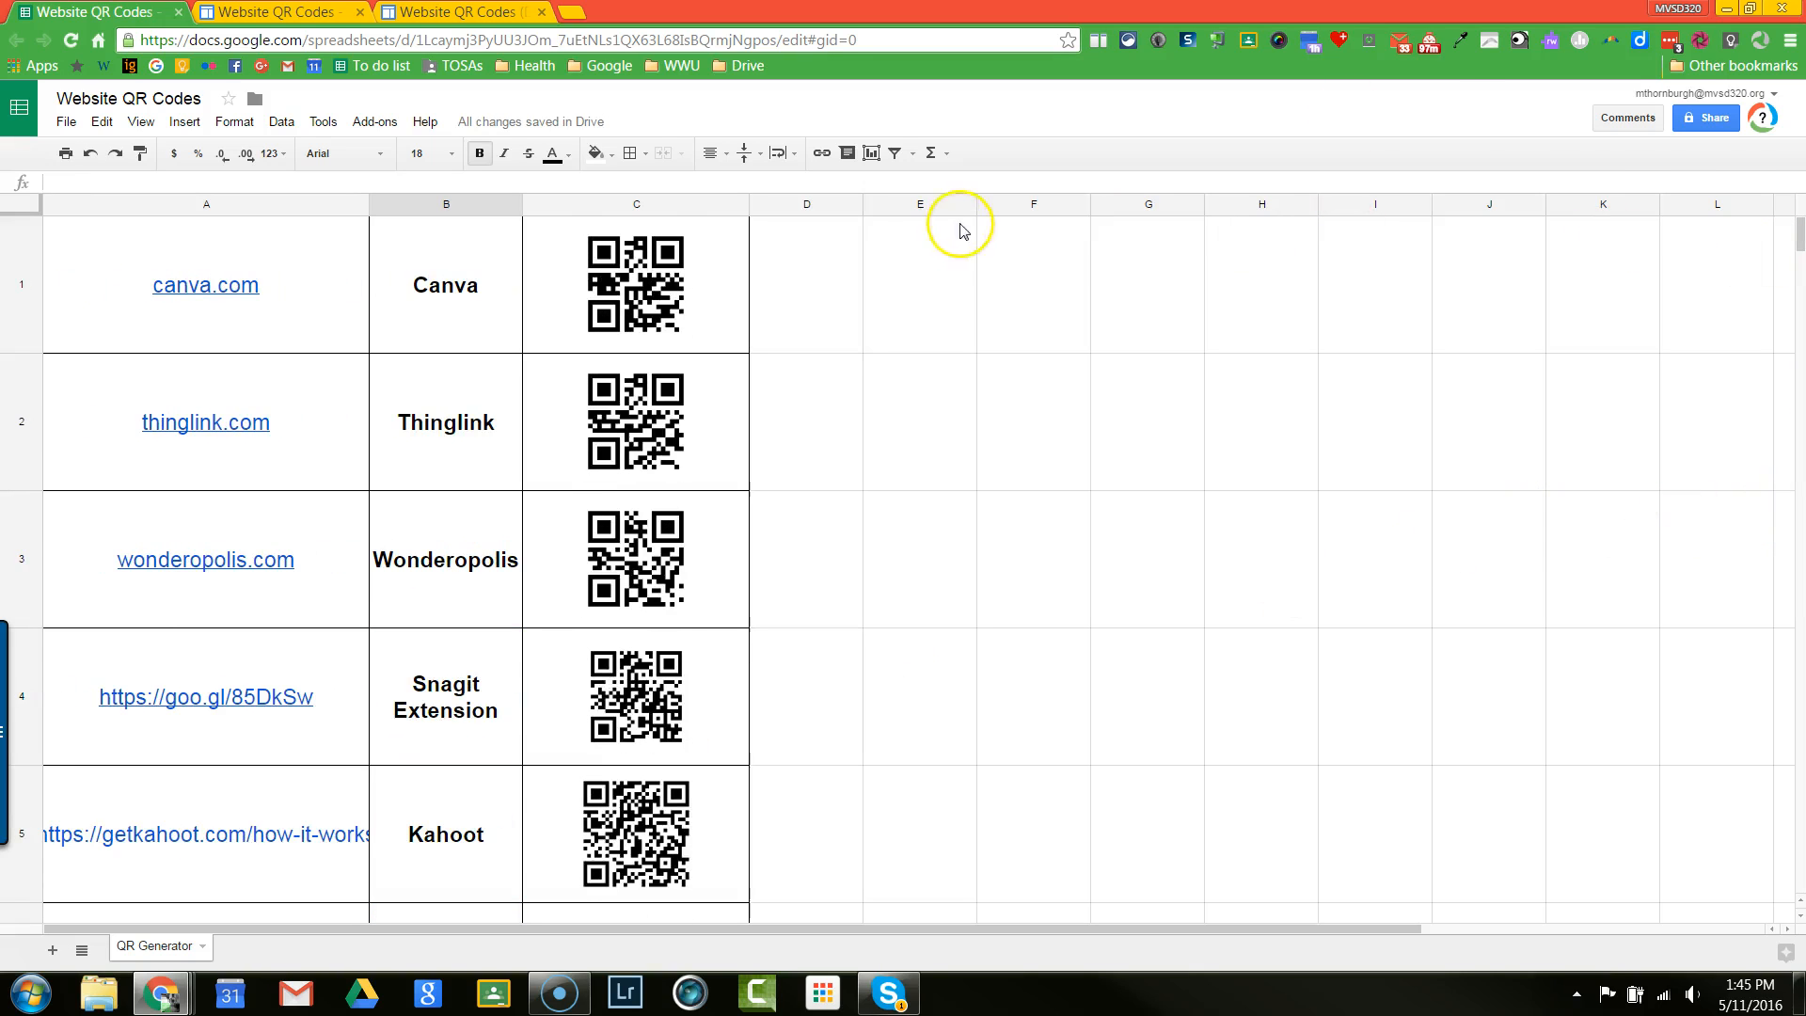
click(1713, 122)
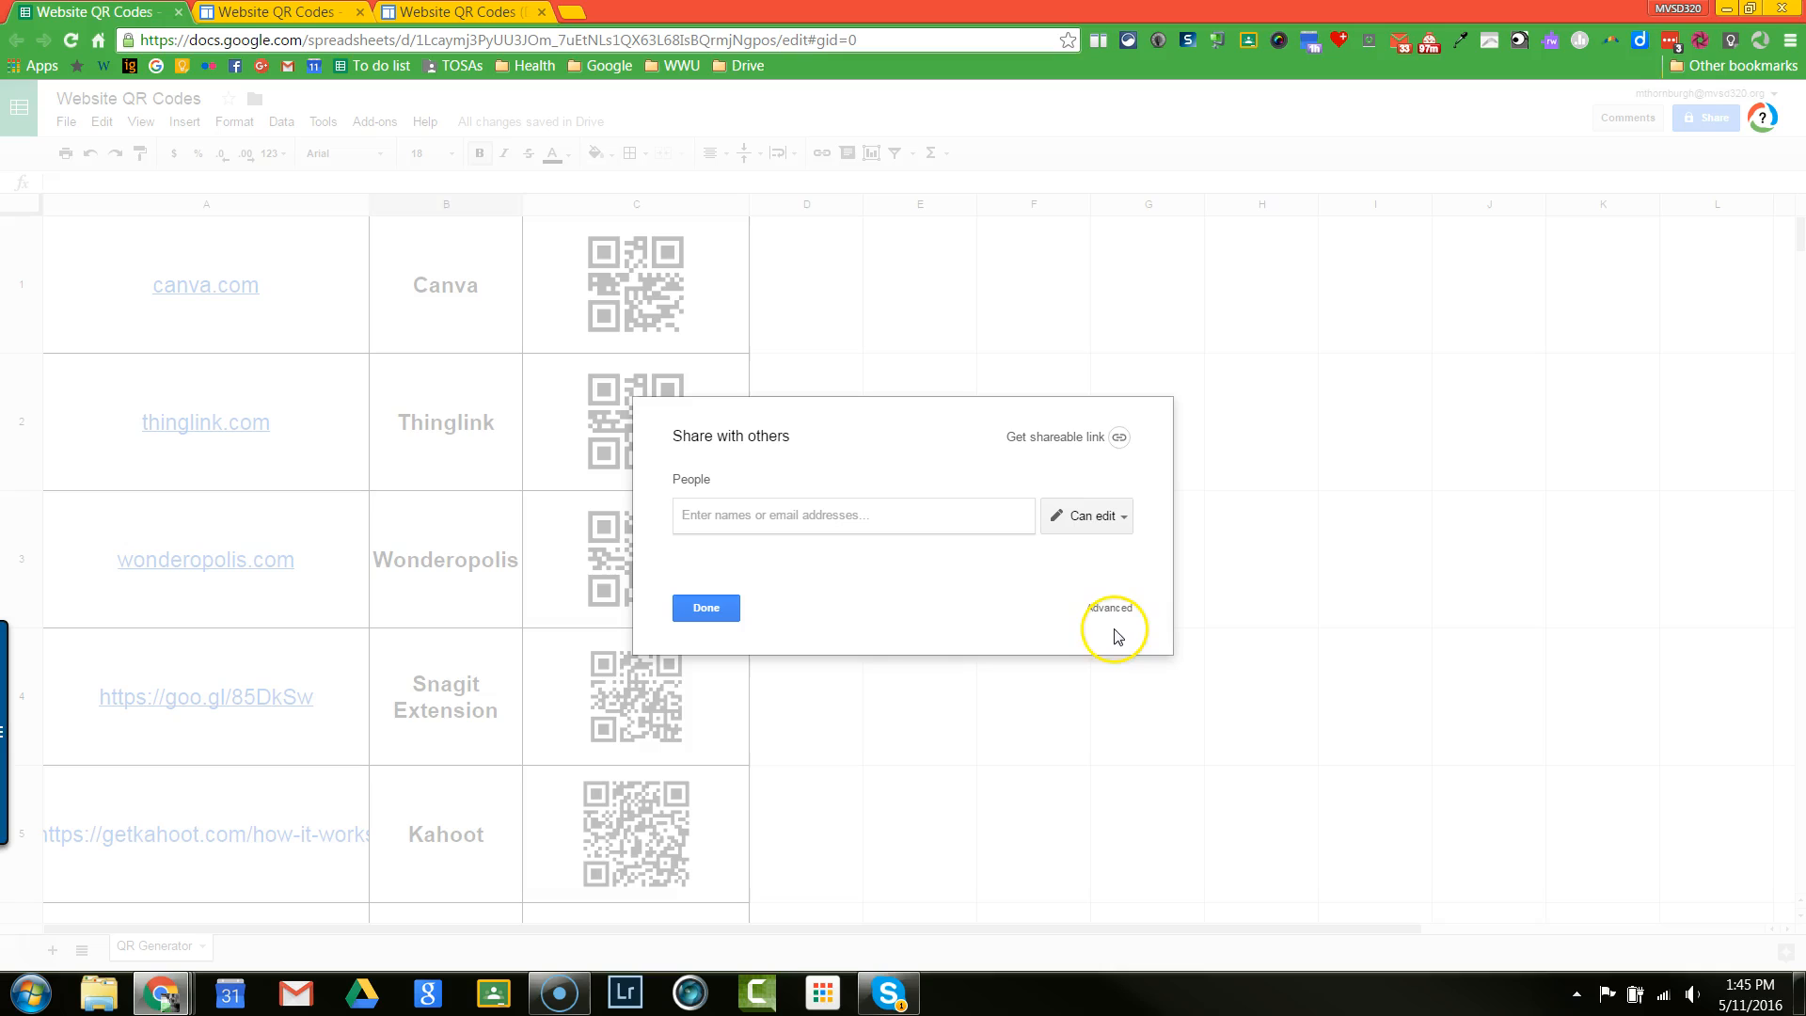
click(705, 606)
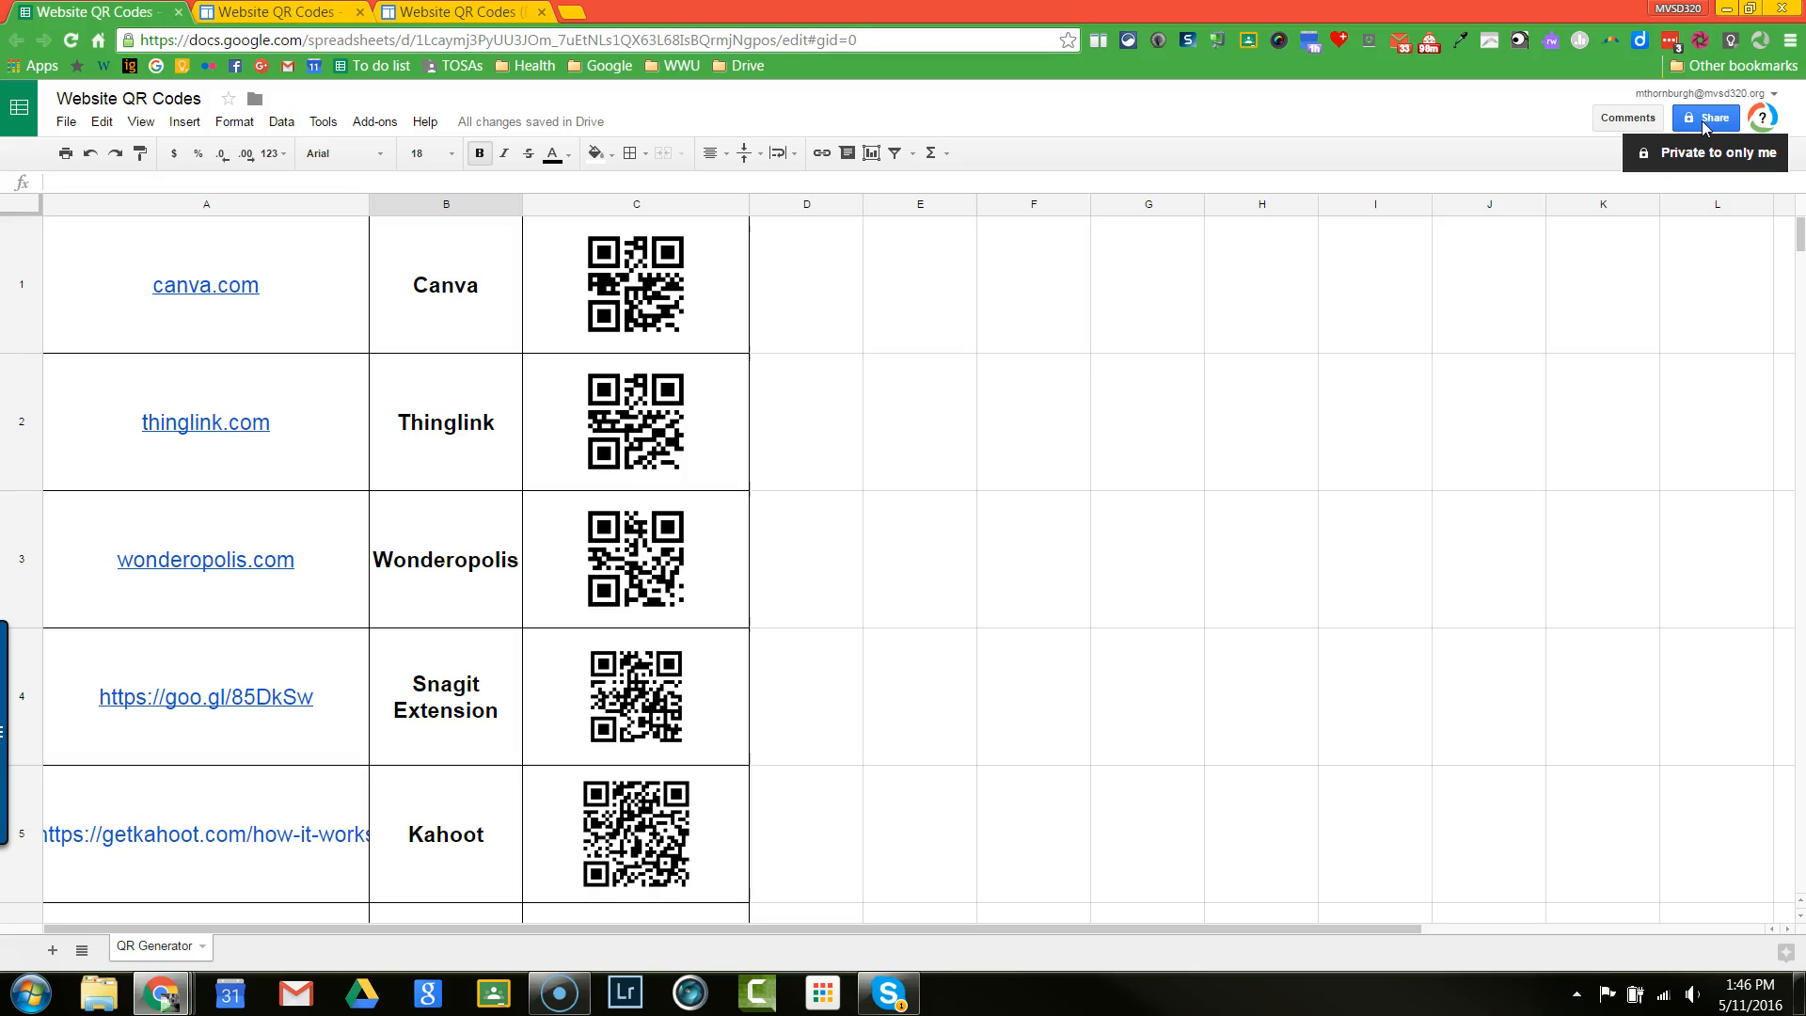
click(1710, 125)
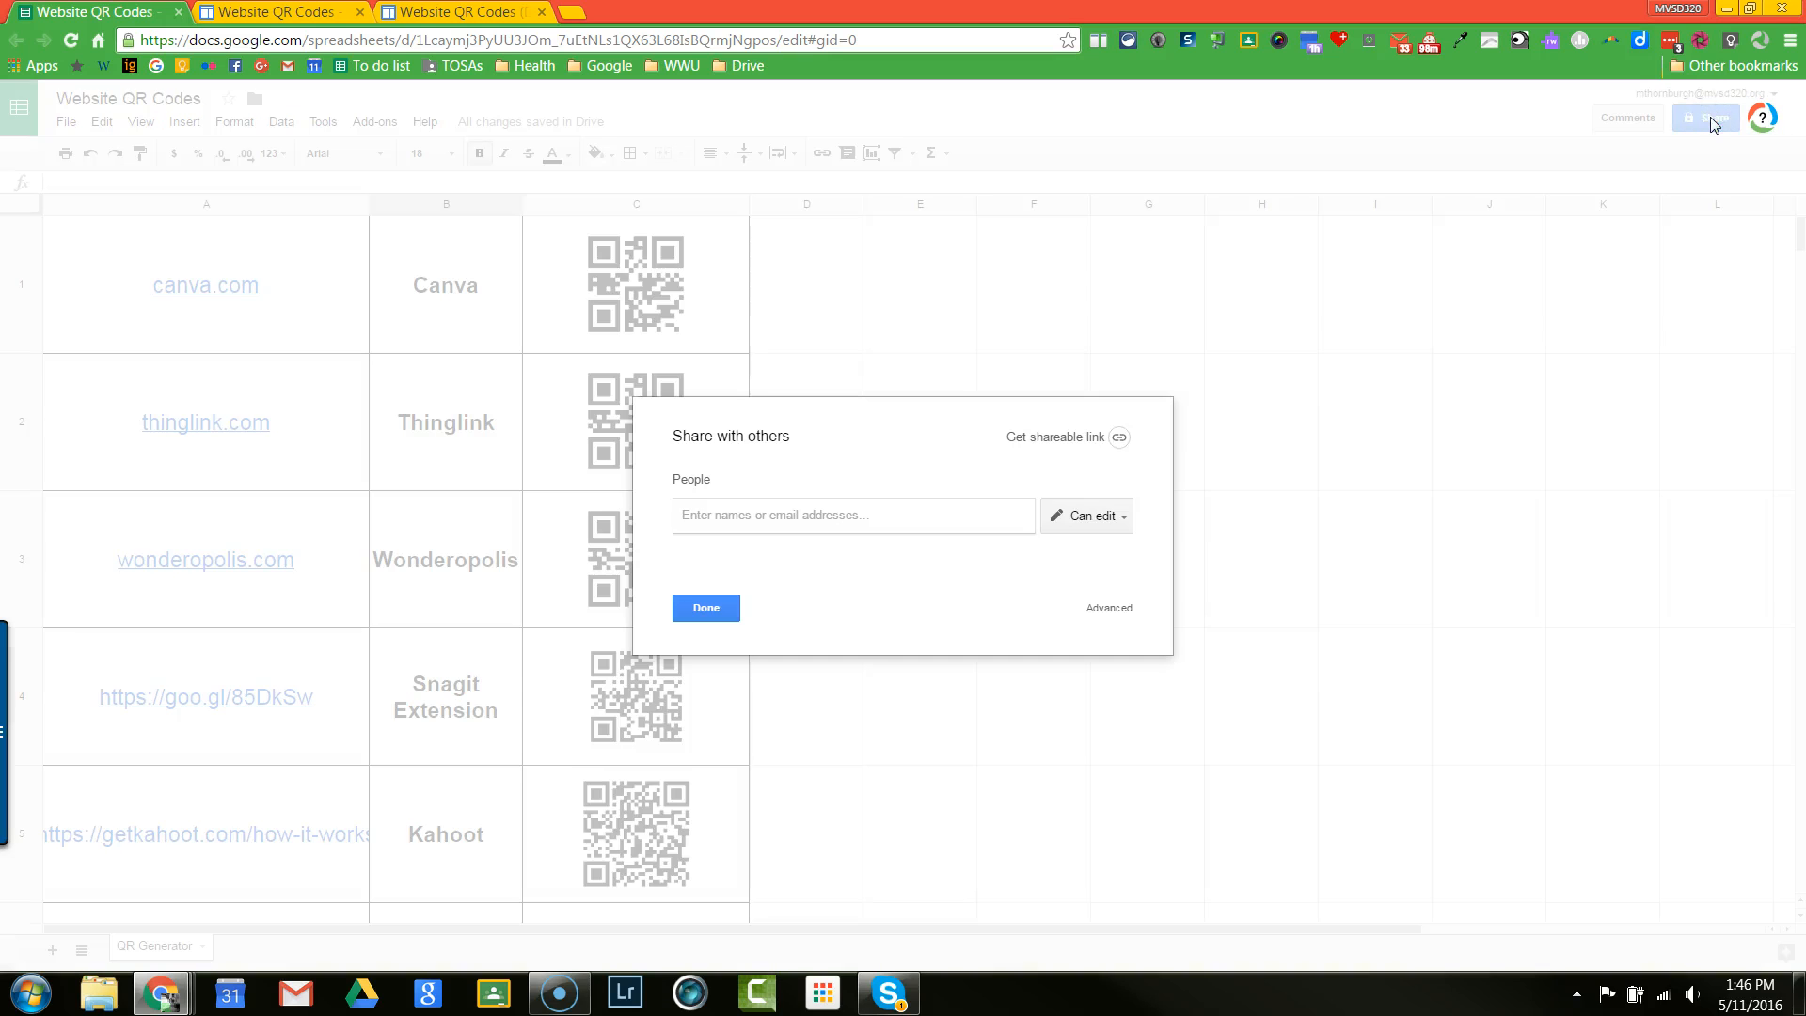
click(1109, 609)
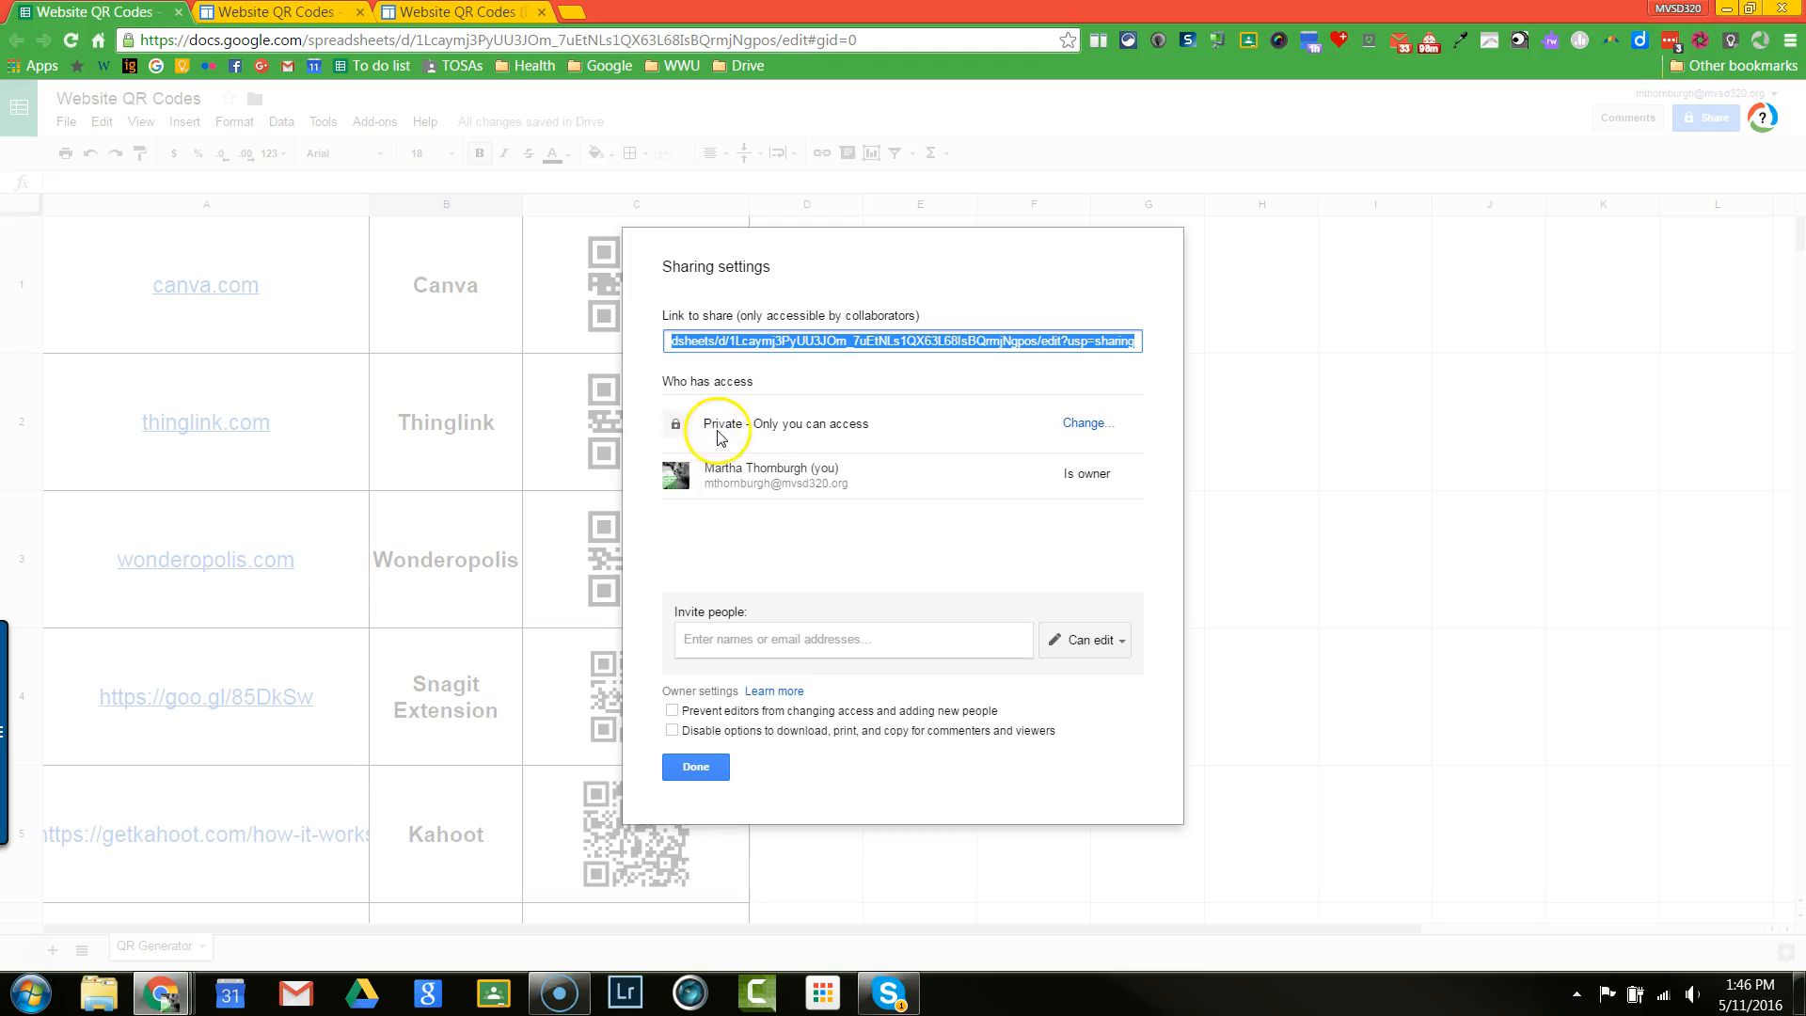
click(834, 437)
click(1077, 429)
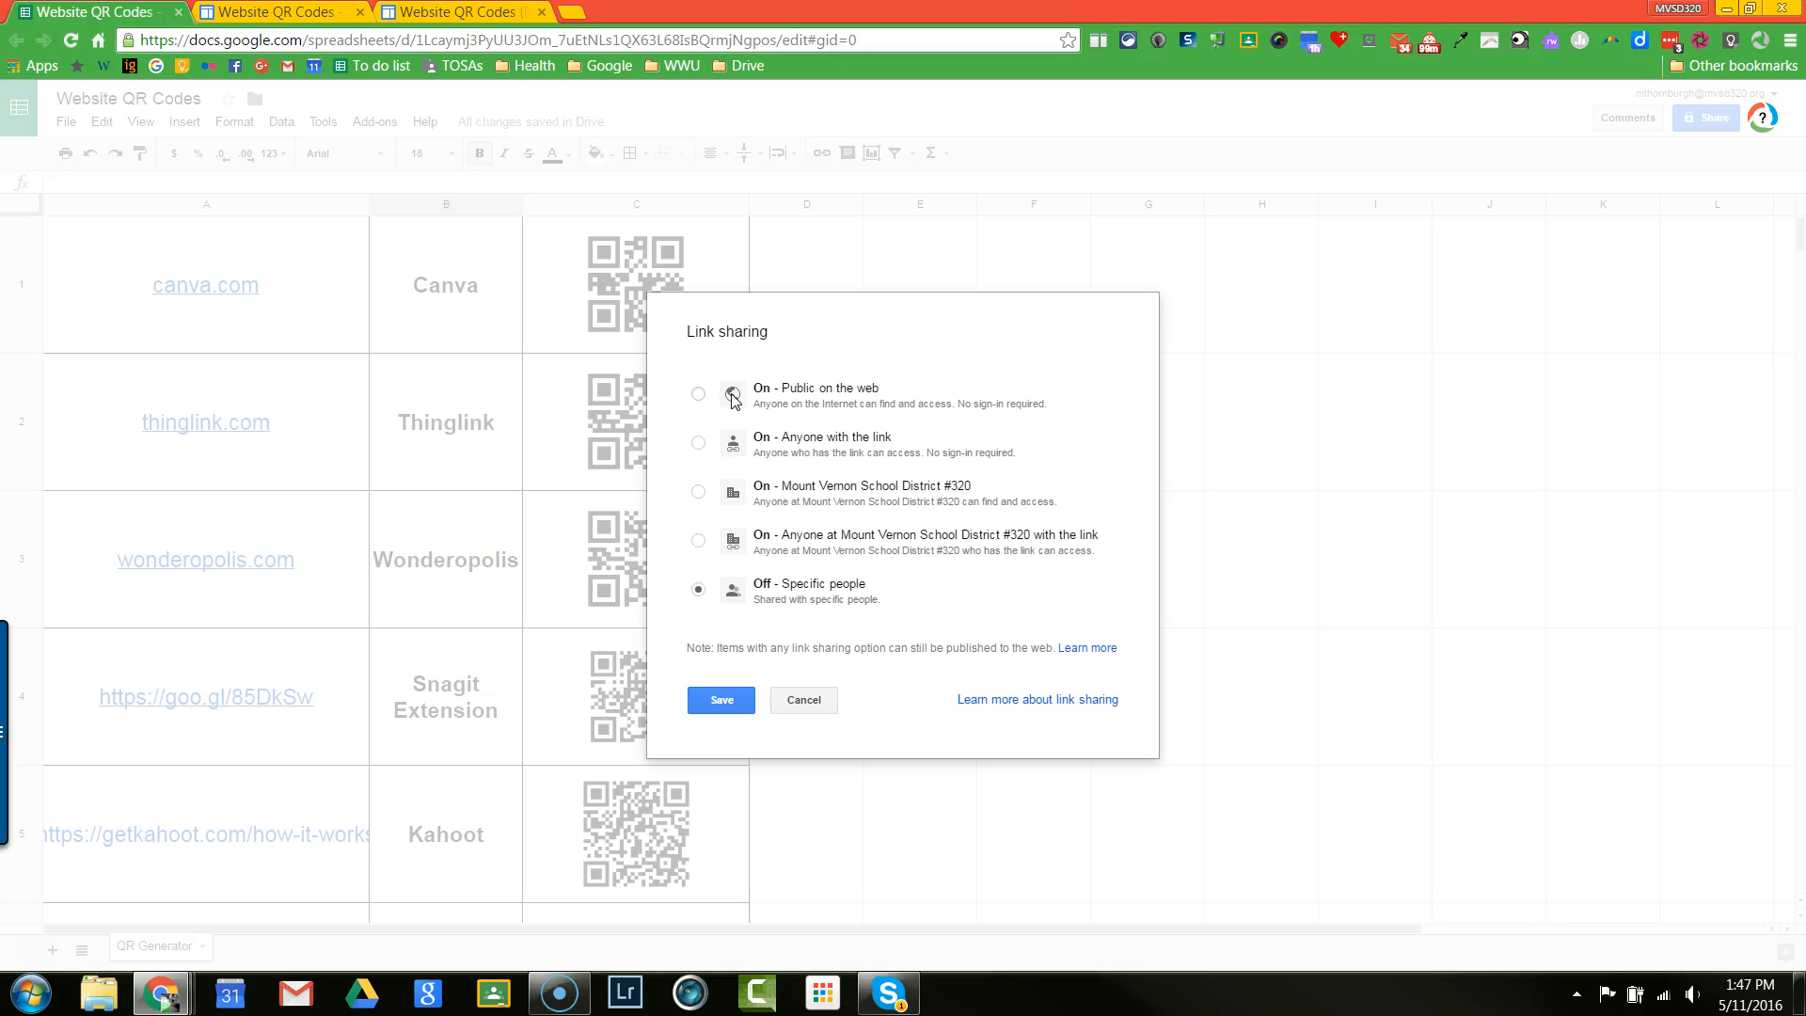
click(698, 443)
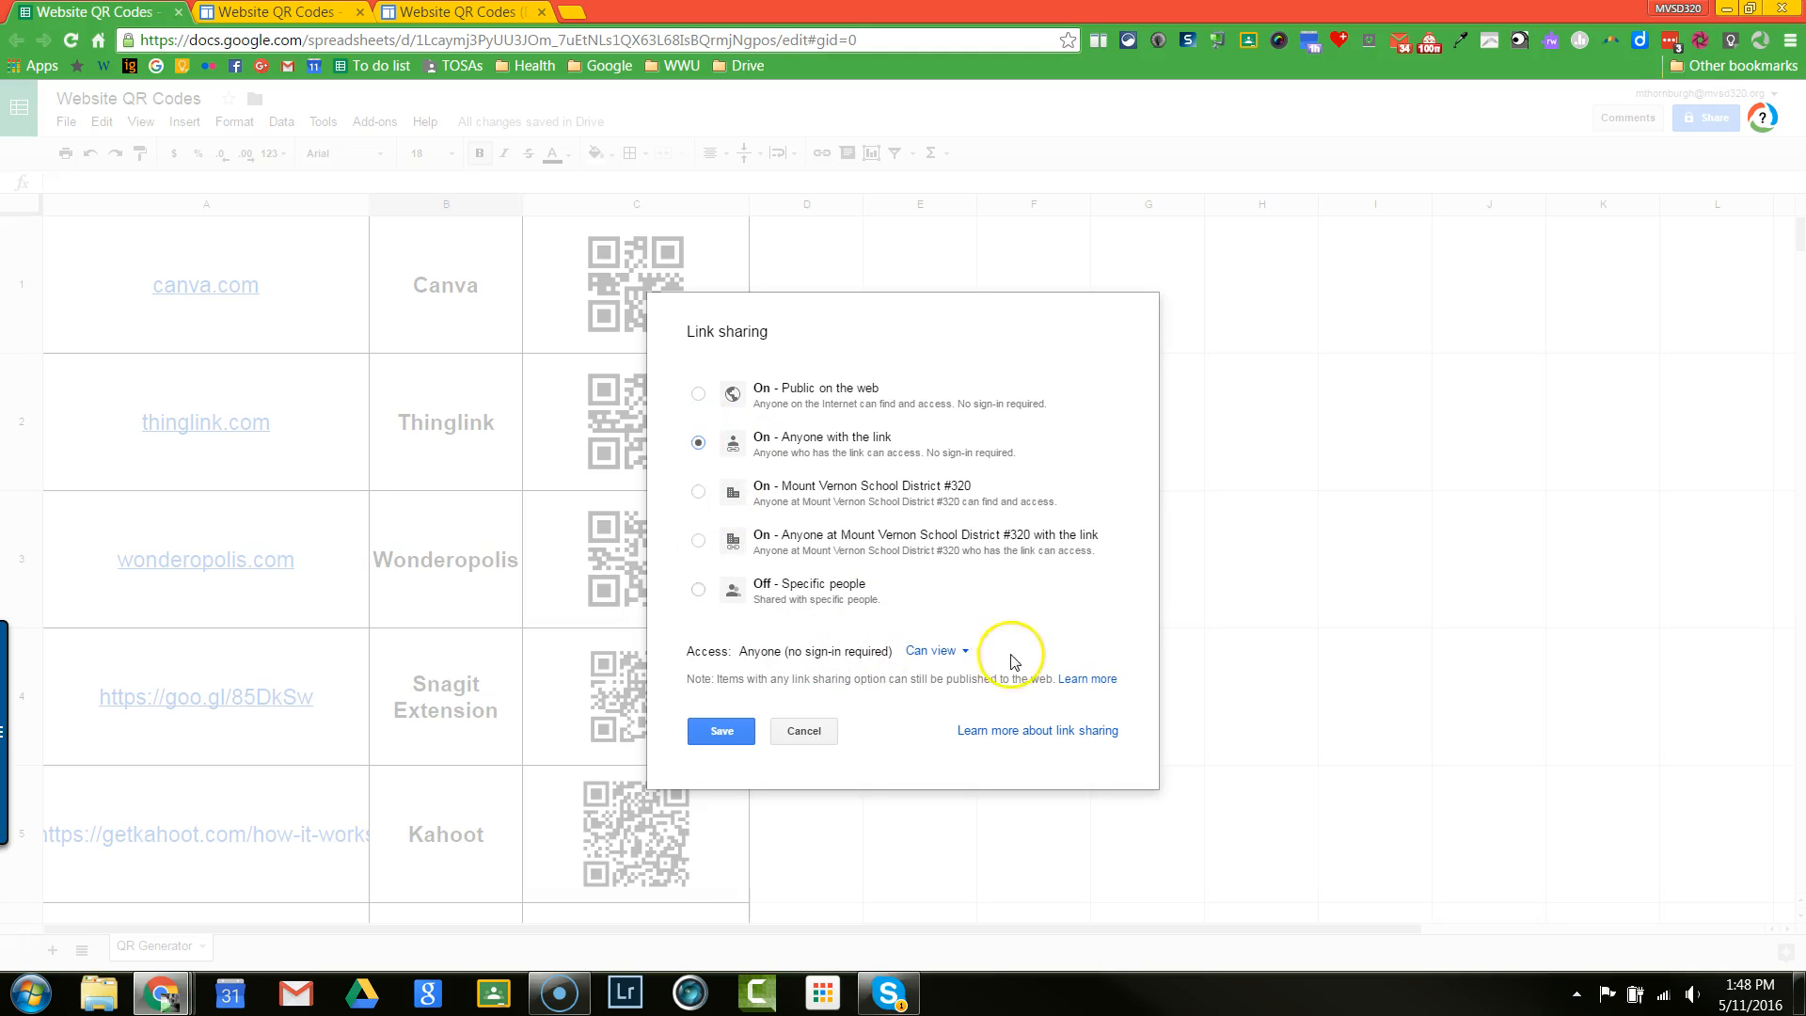
click(959, 652)
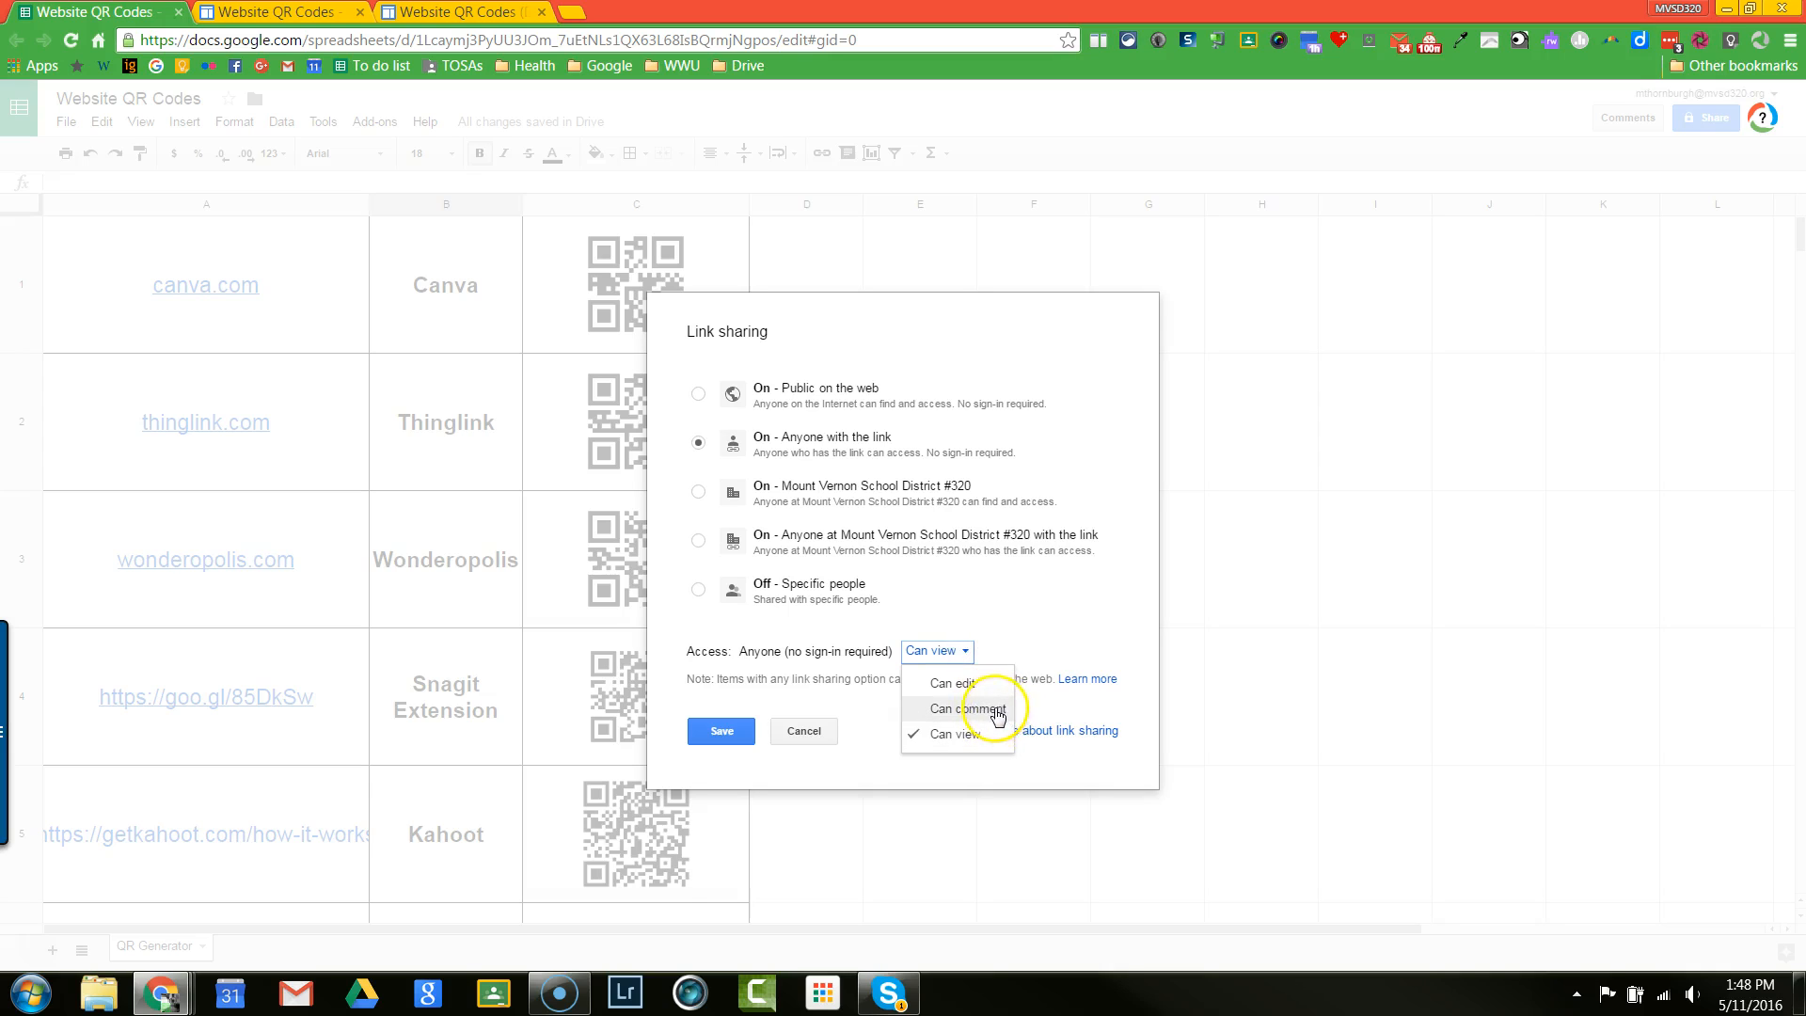
click(959, 652)
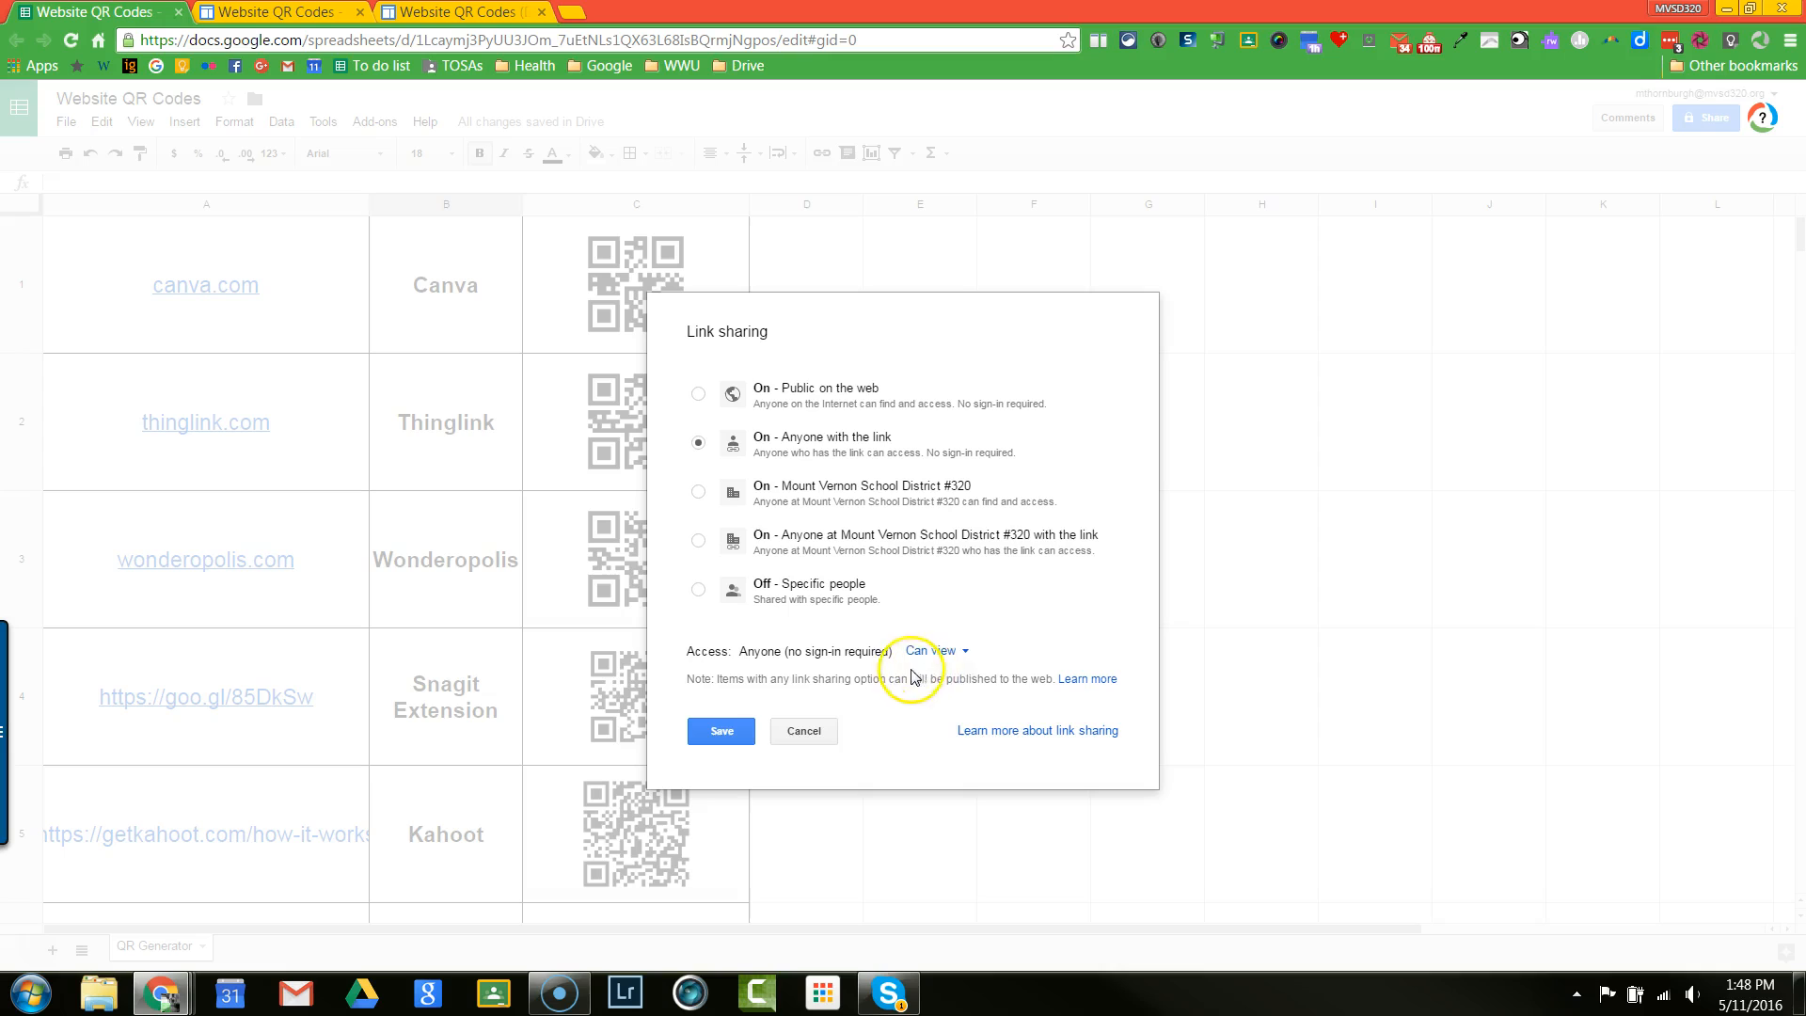
click(732, 735)
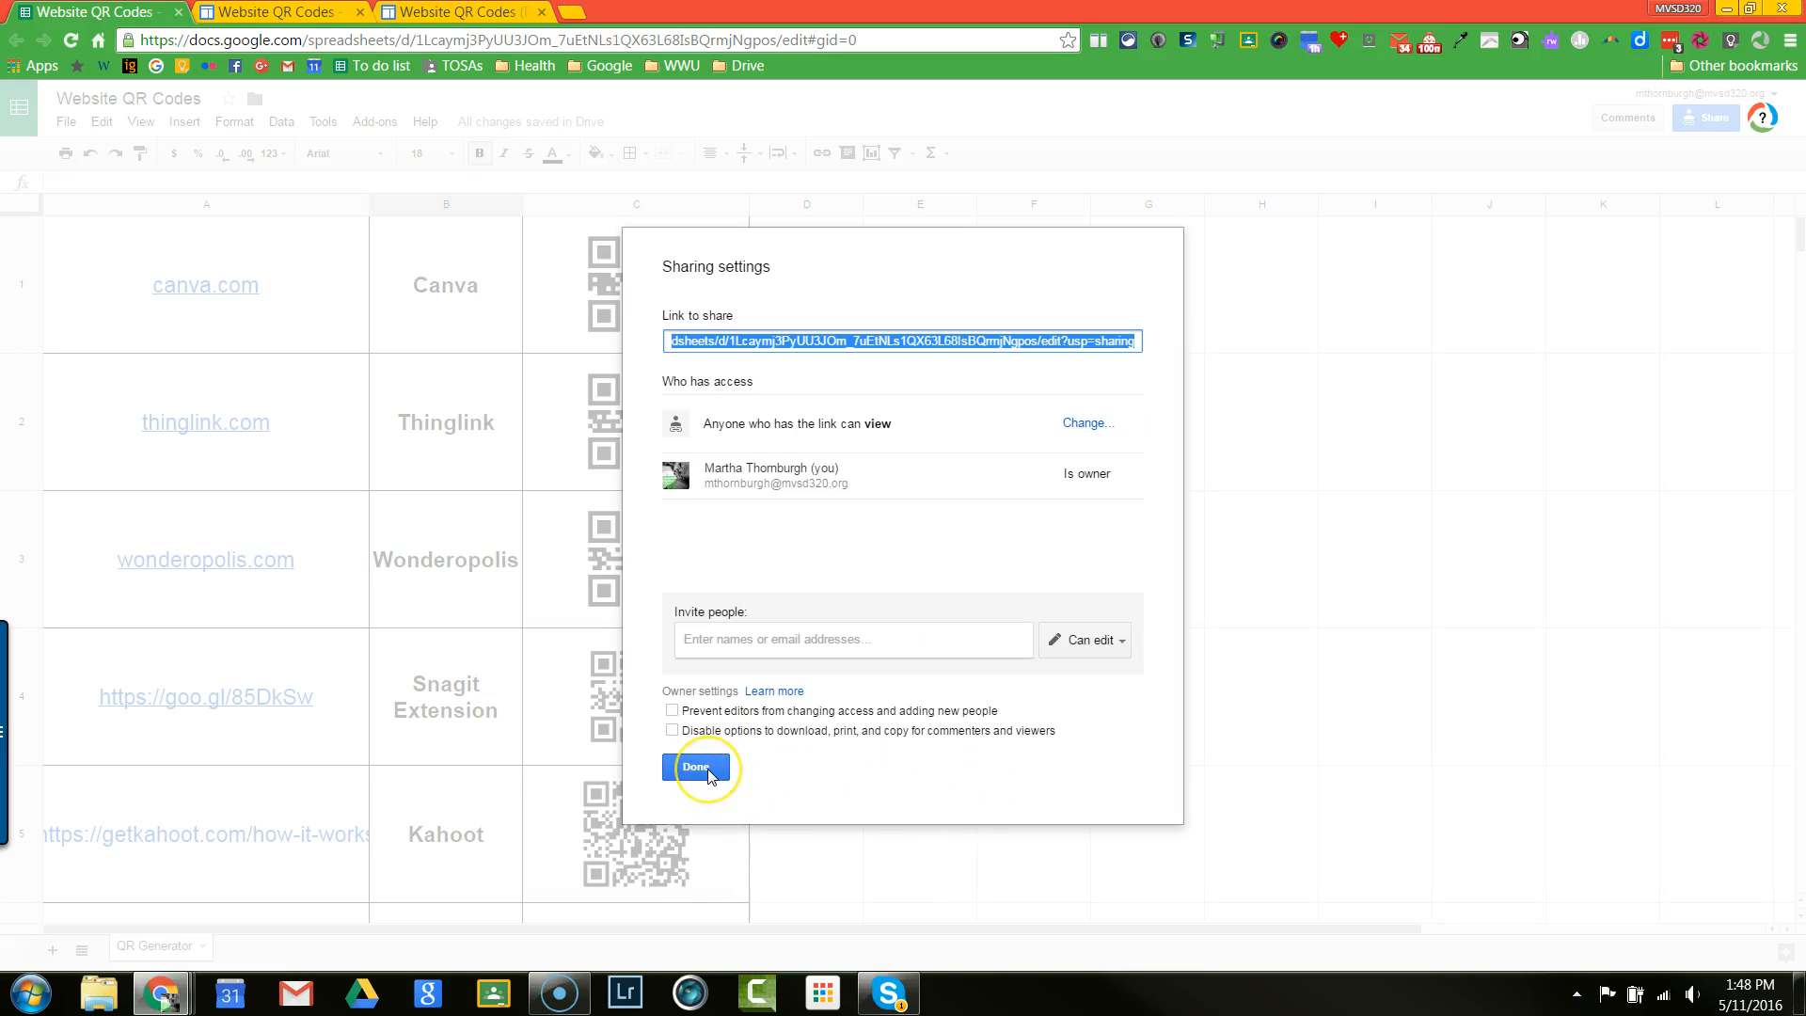
click(707, 769)
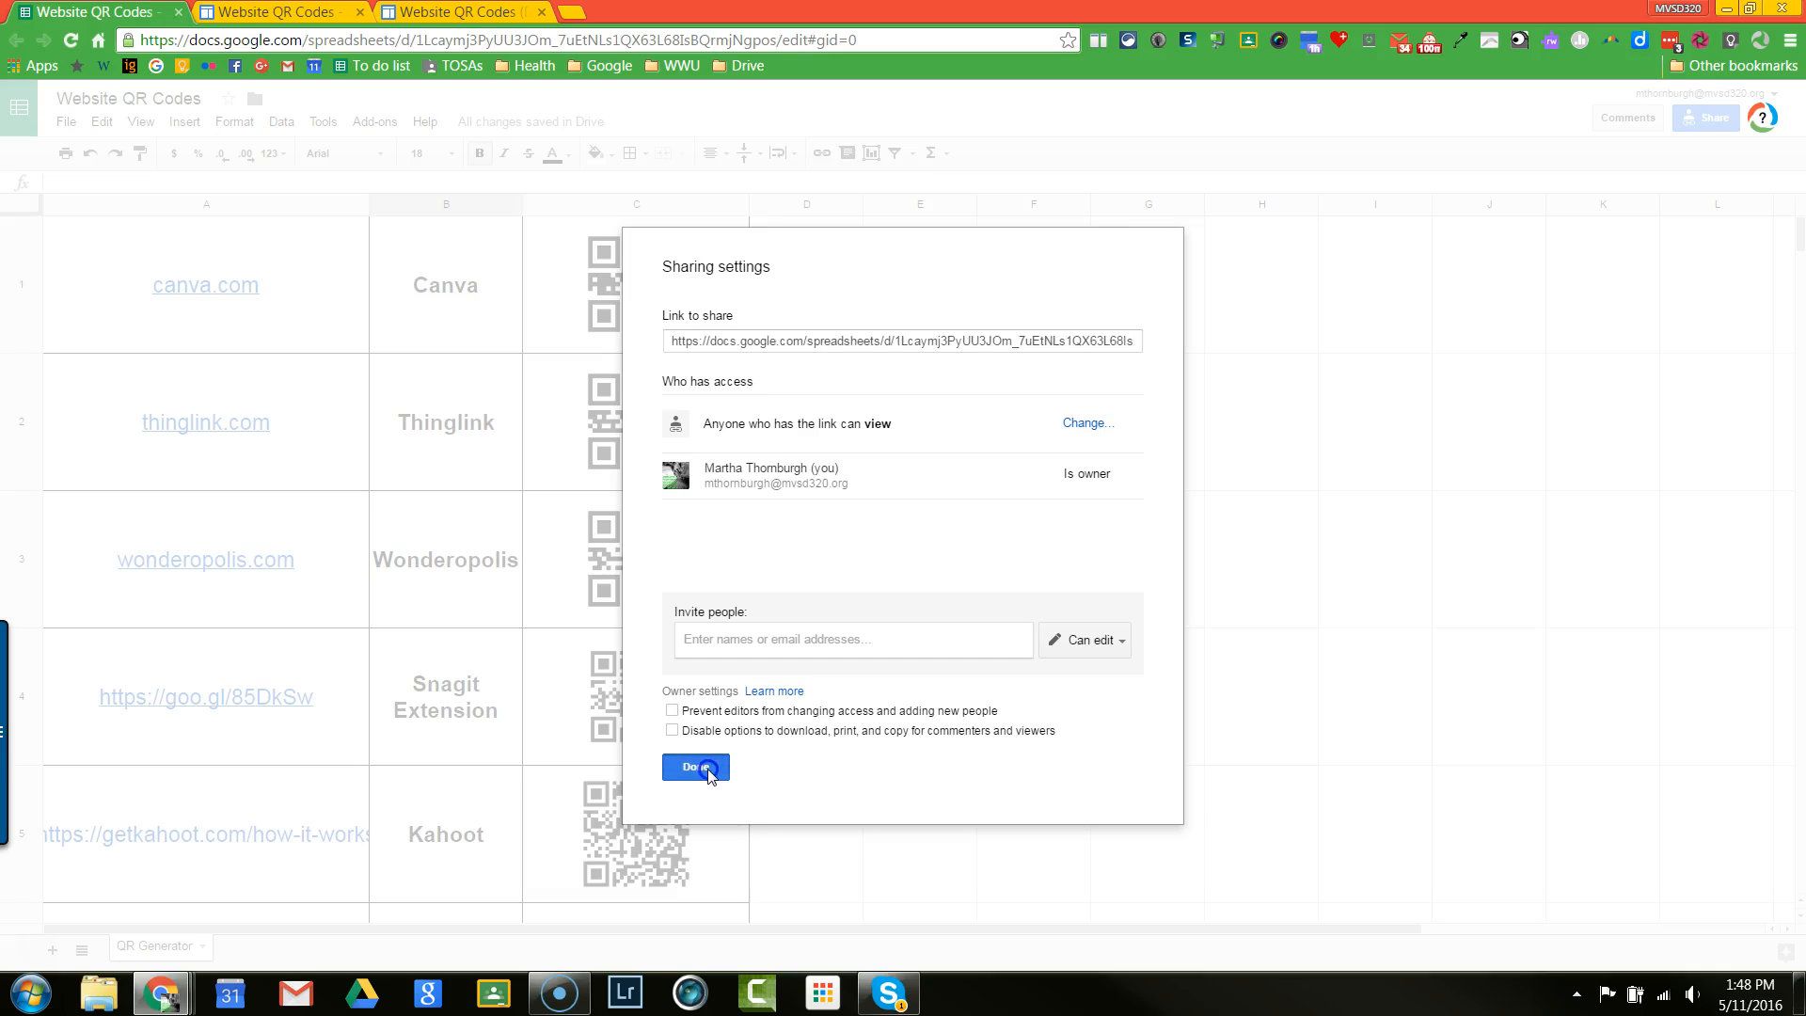
- Reload the visitor view of the Website QR Codes page to check the embedded spreadsheet
click(263, 17)
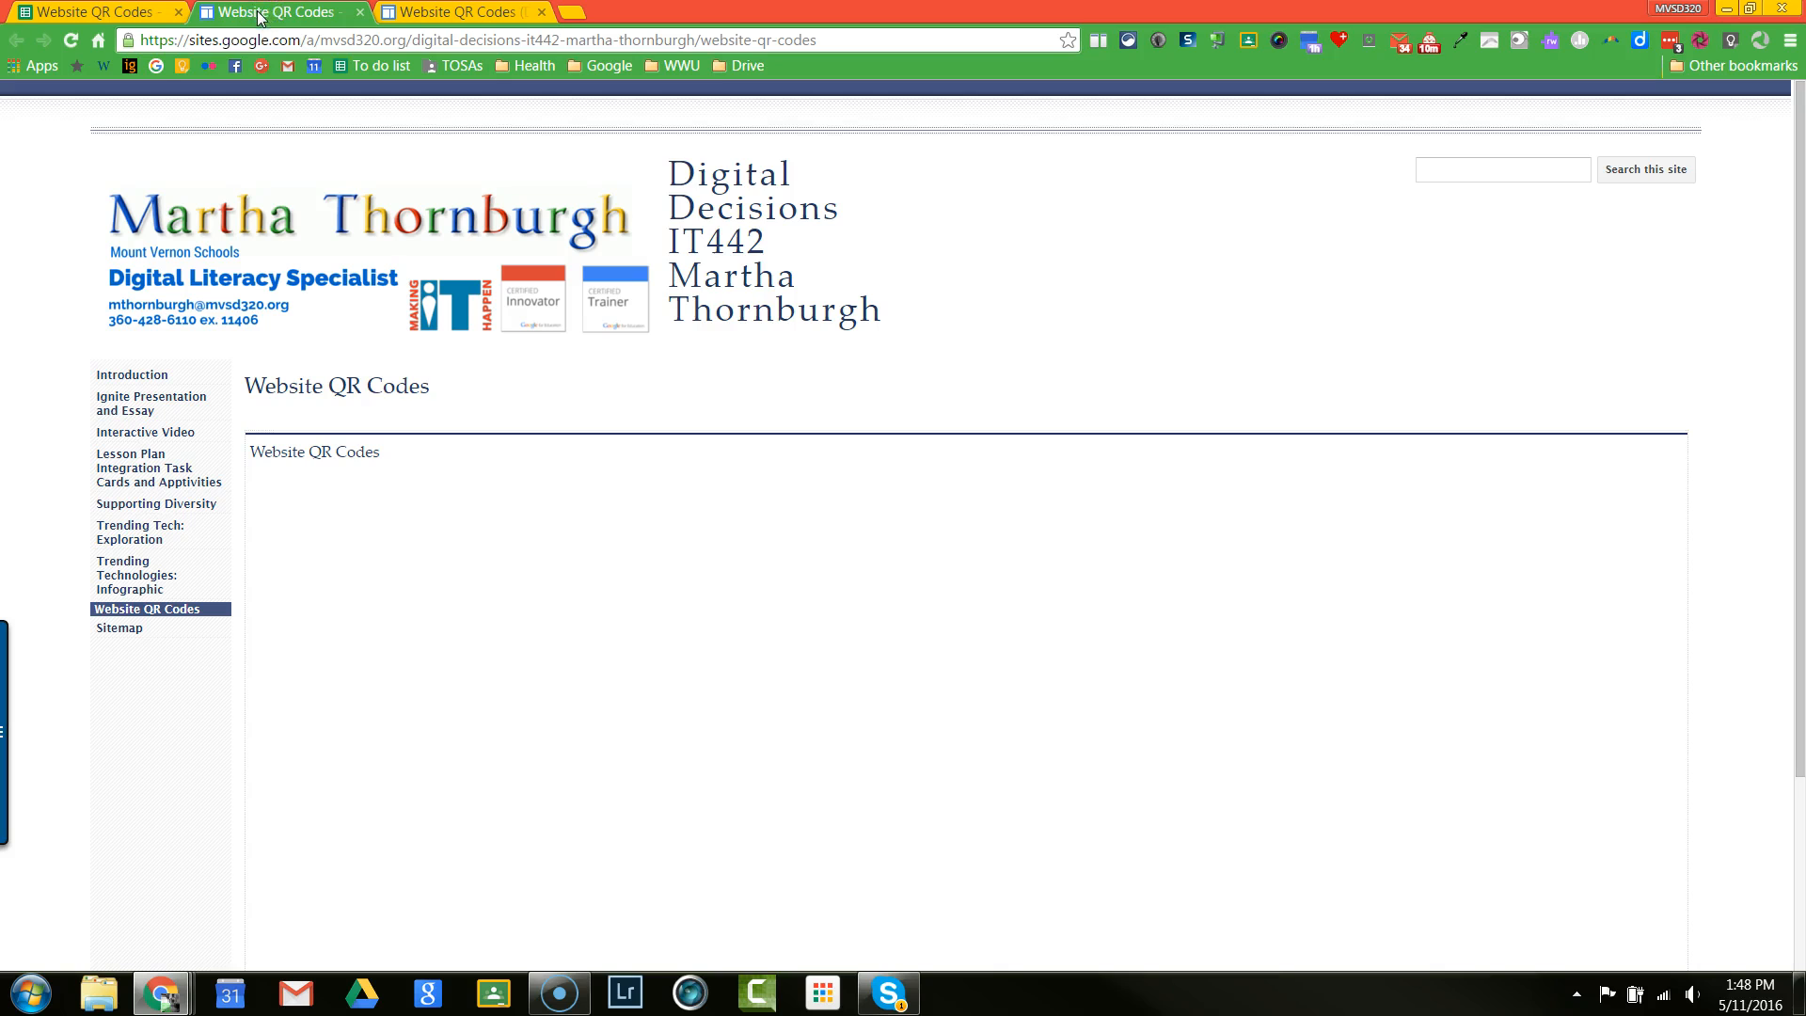
click(67, 43)
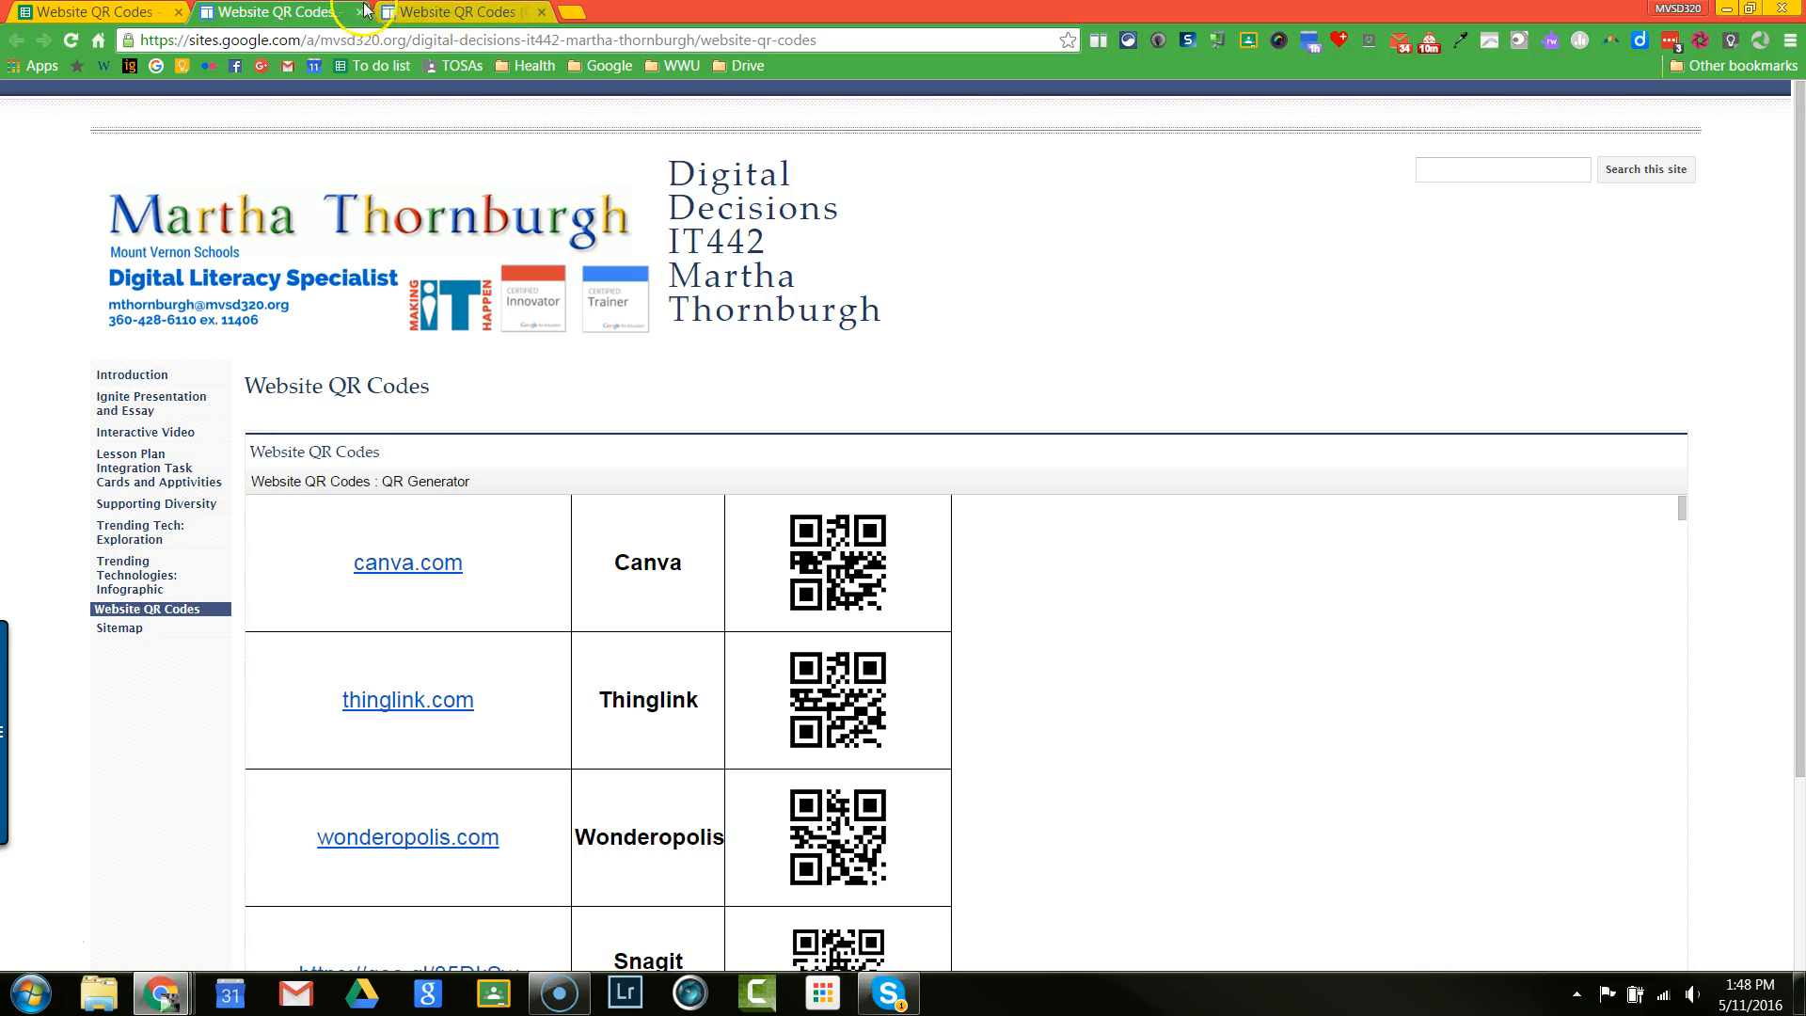
click(465, 12)
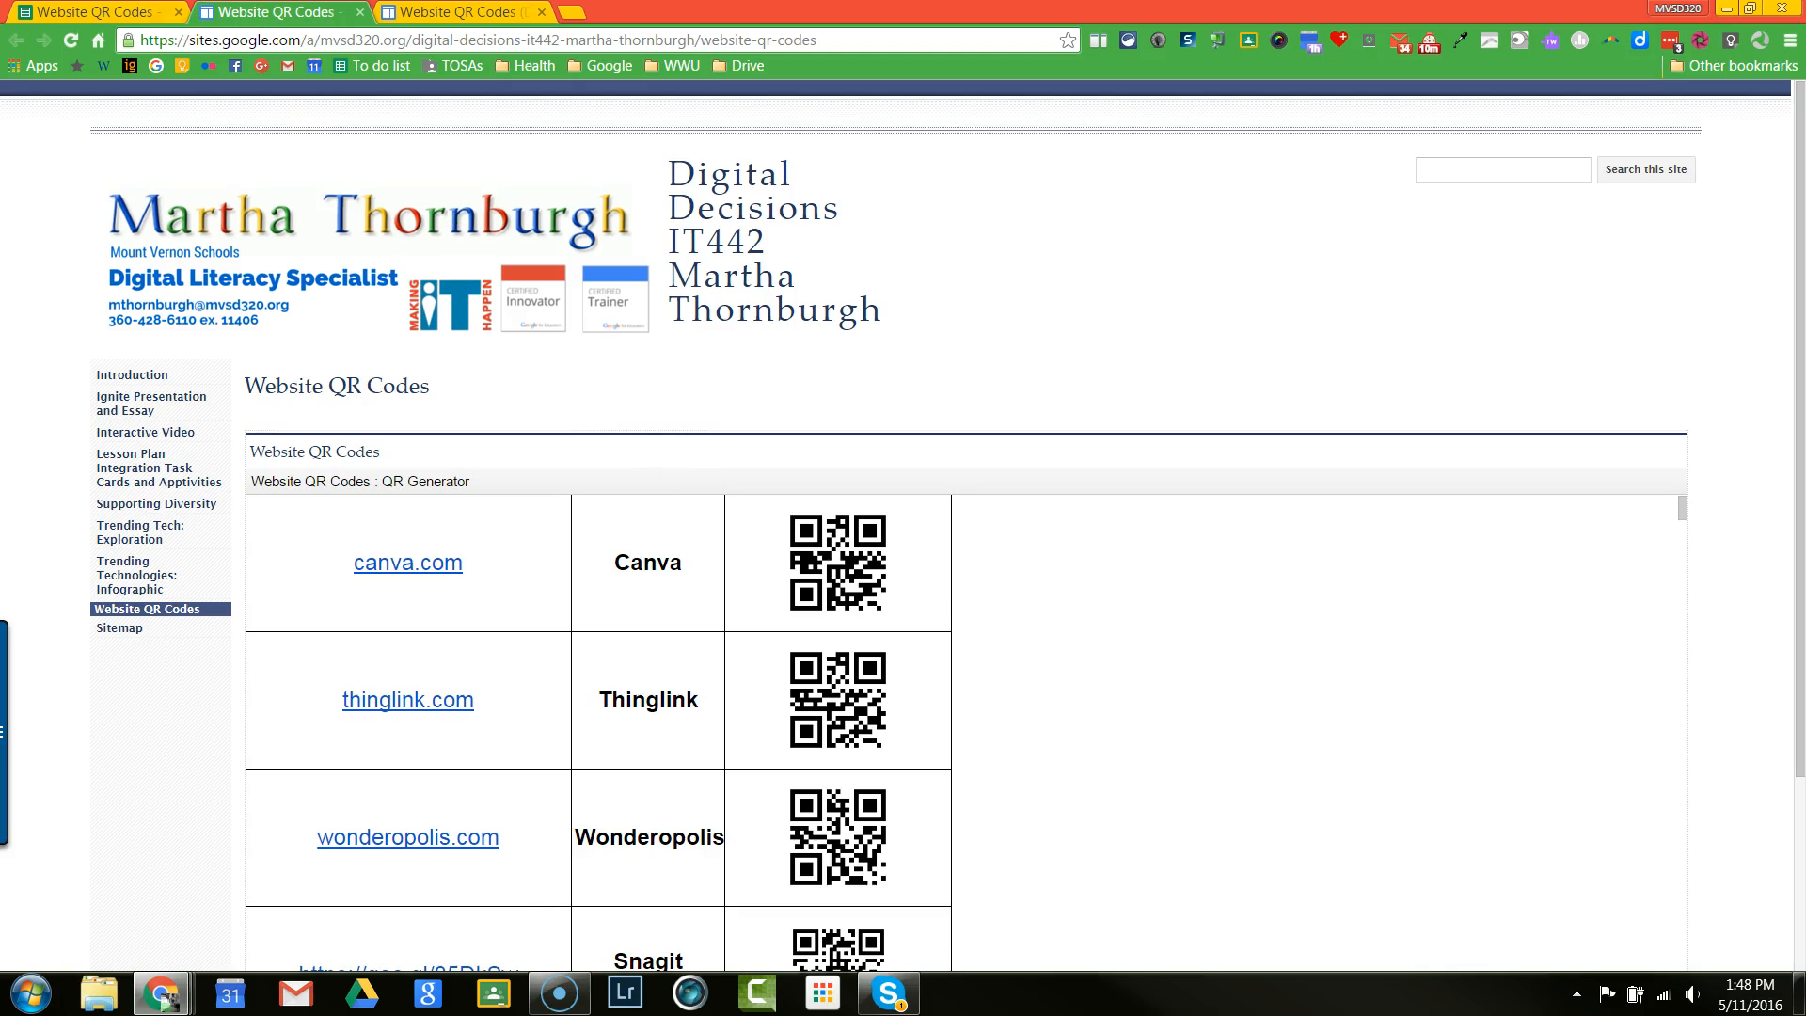
- Return to the Website QR Codes spreadsheet and open its link sharing options for changing who has access
click(62, 10)
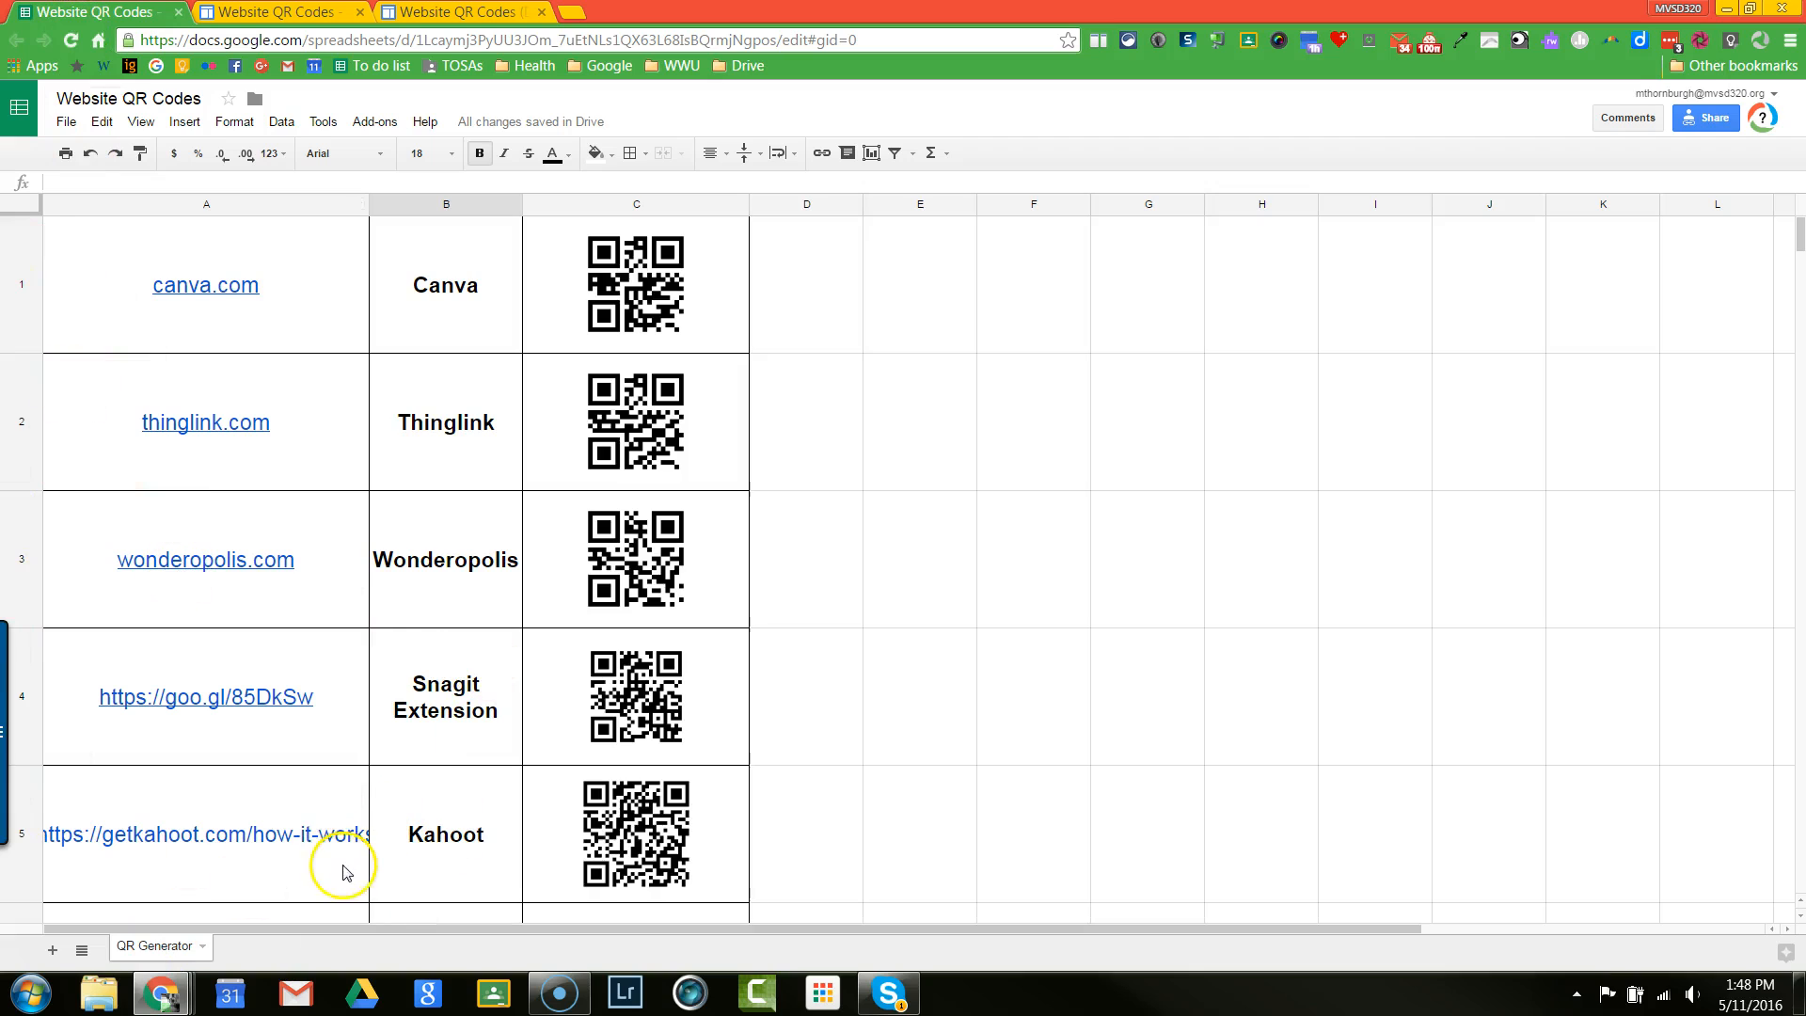
click(1705, 117)
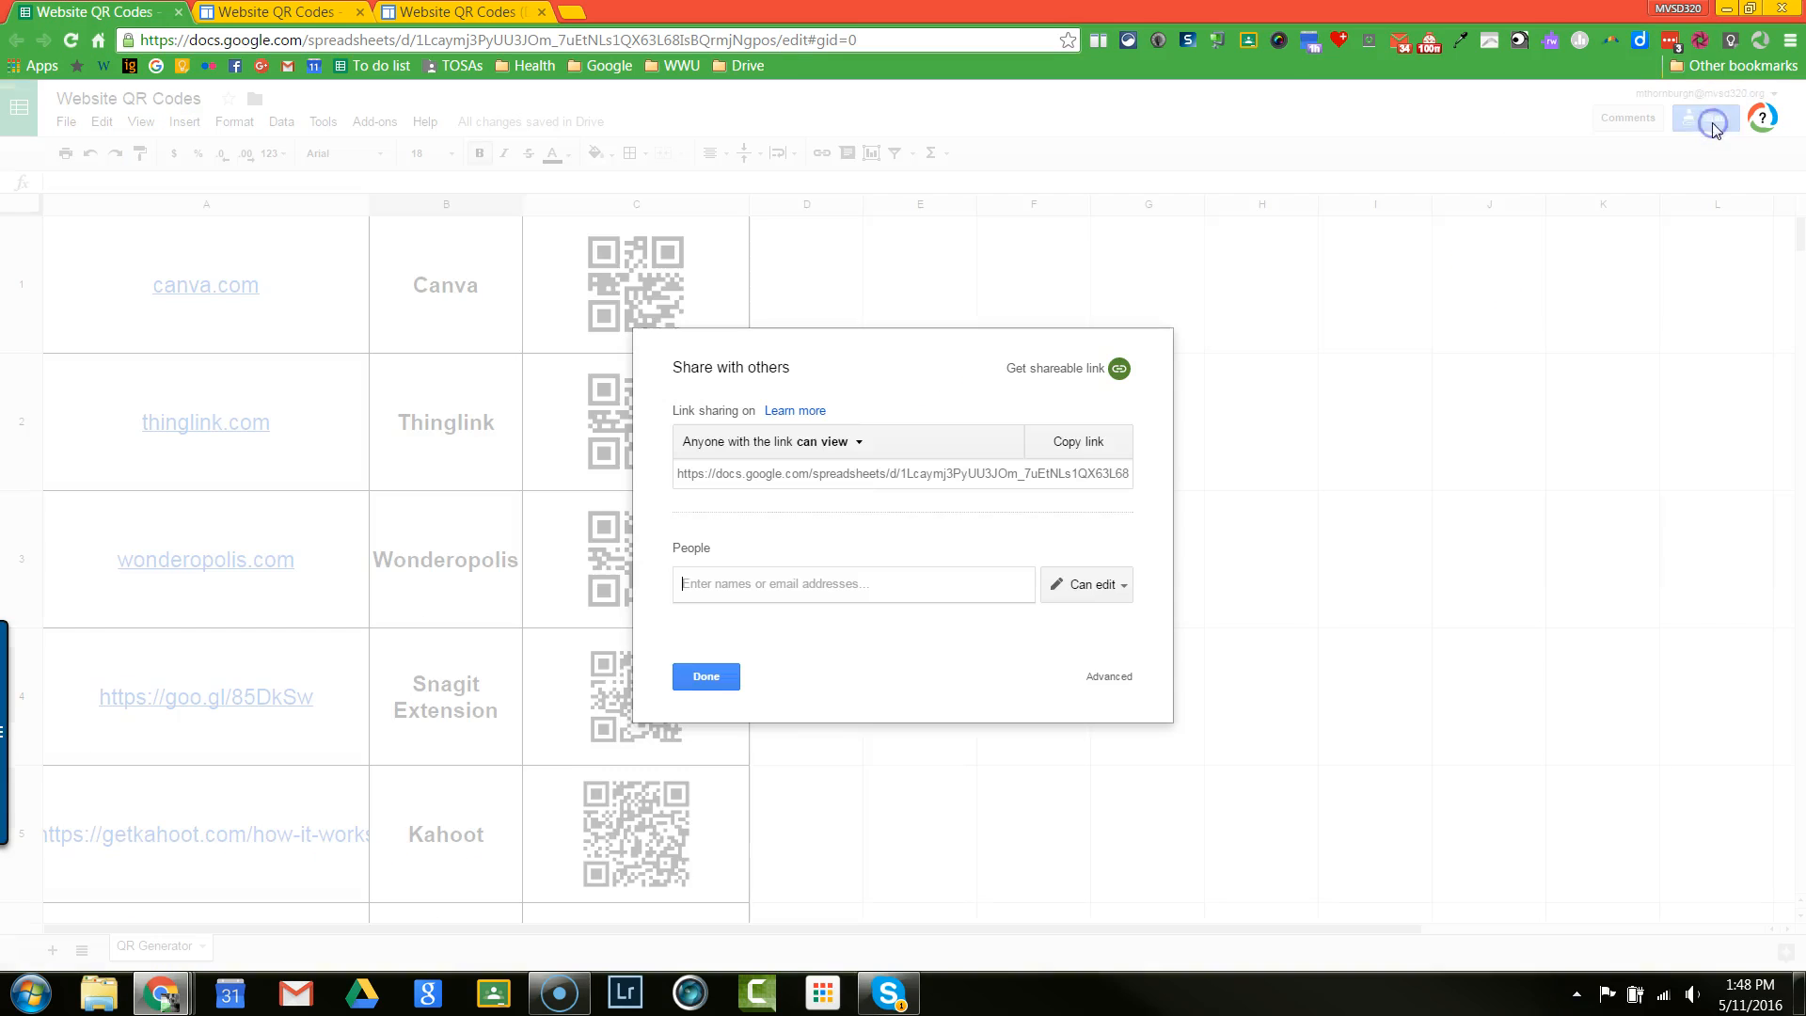
click(1109, 676)
click(1088, 422)
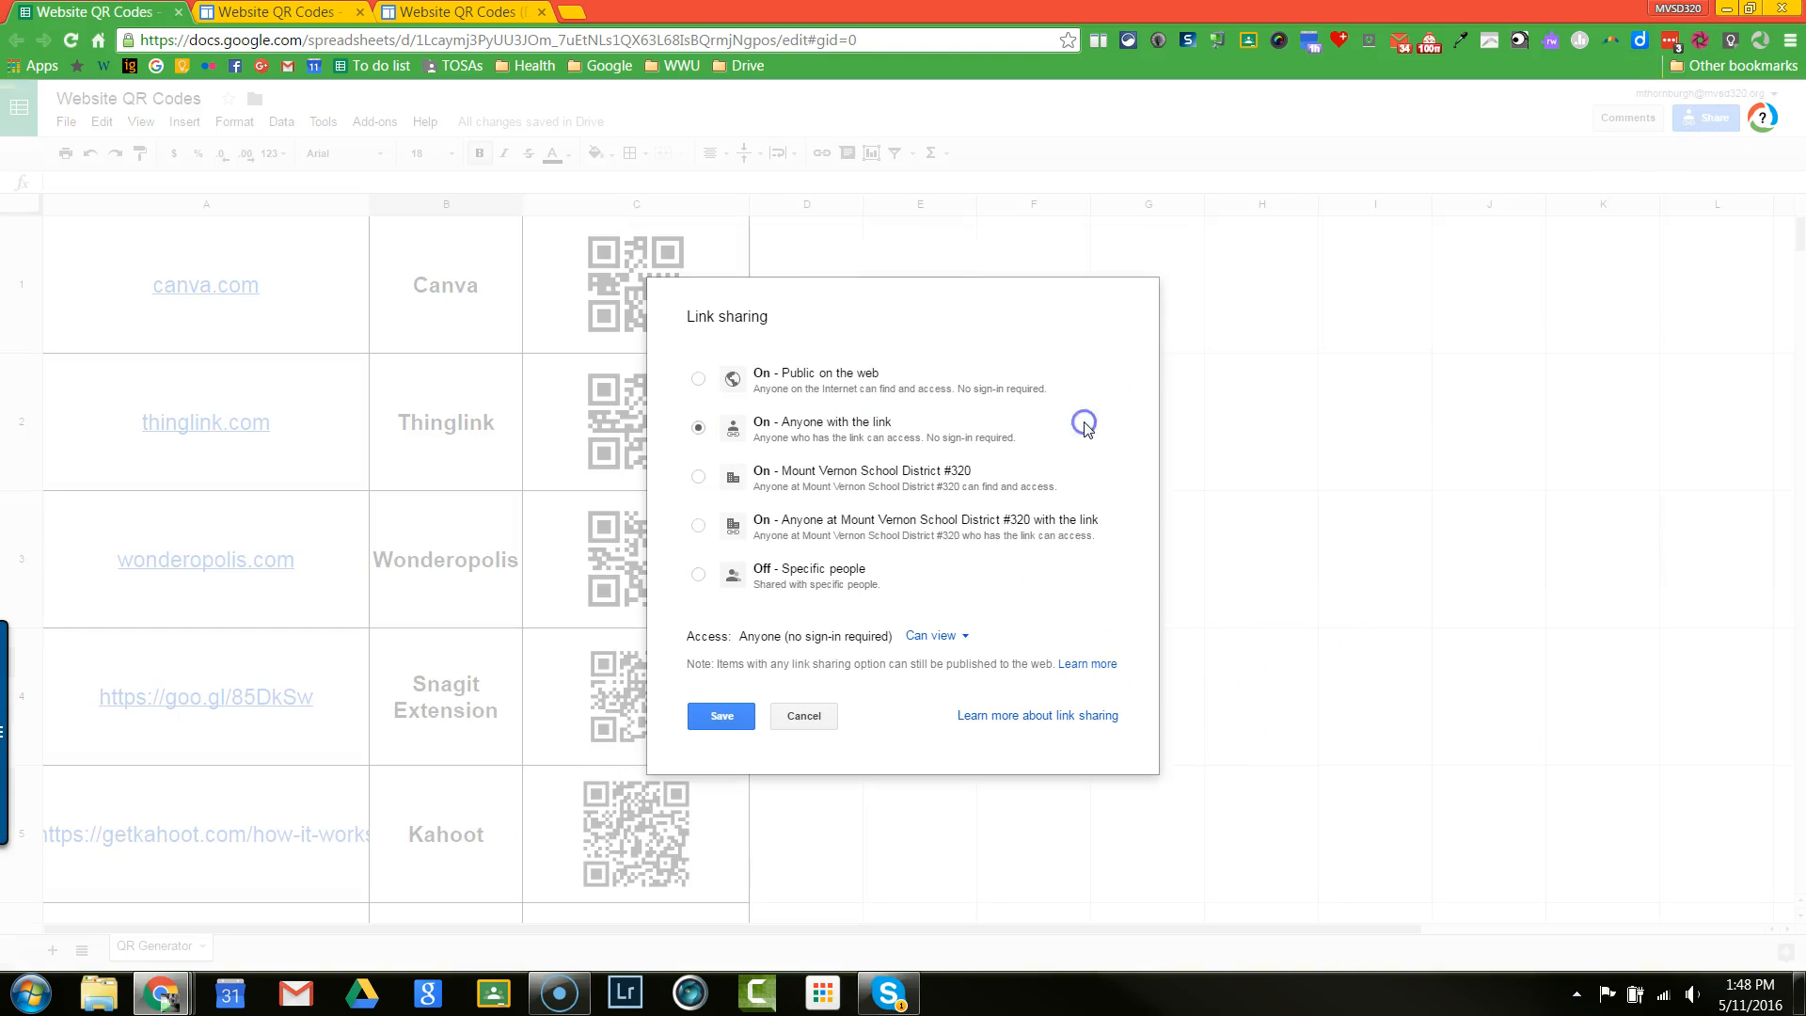